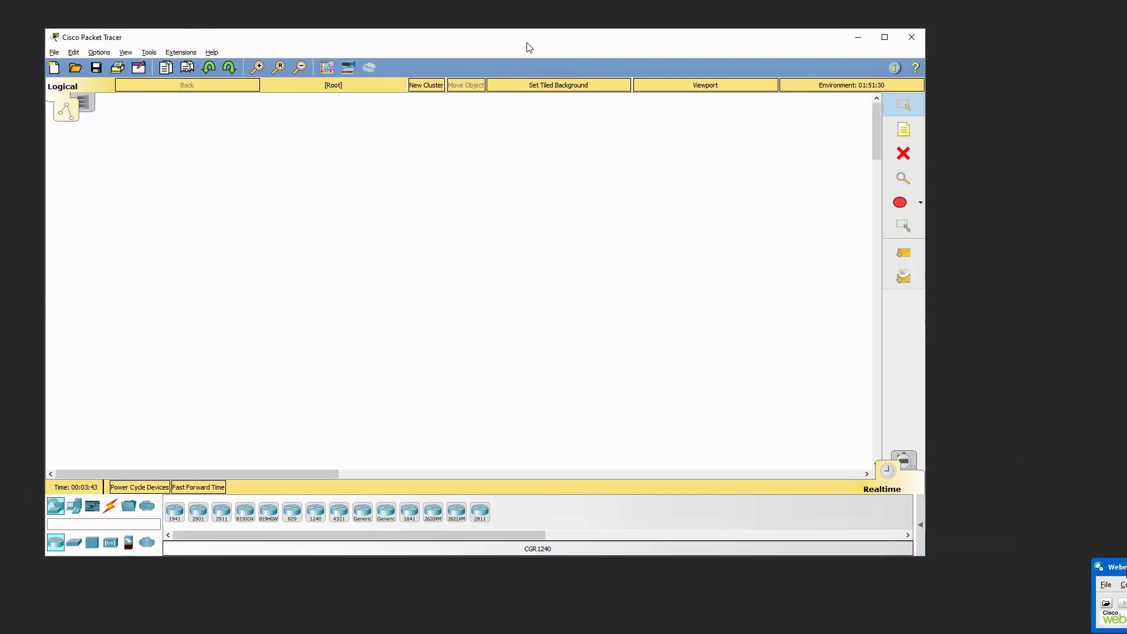
Drag a device from the device panel onto the workspace.
drag(1126, 573, 941, 571)
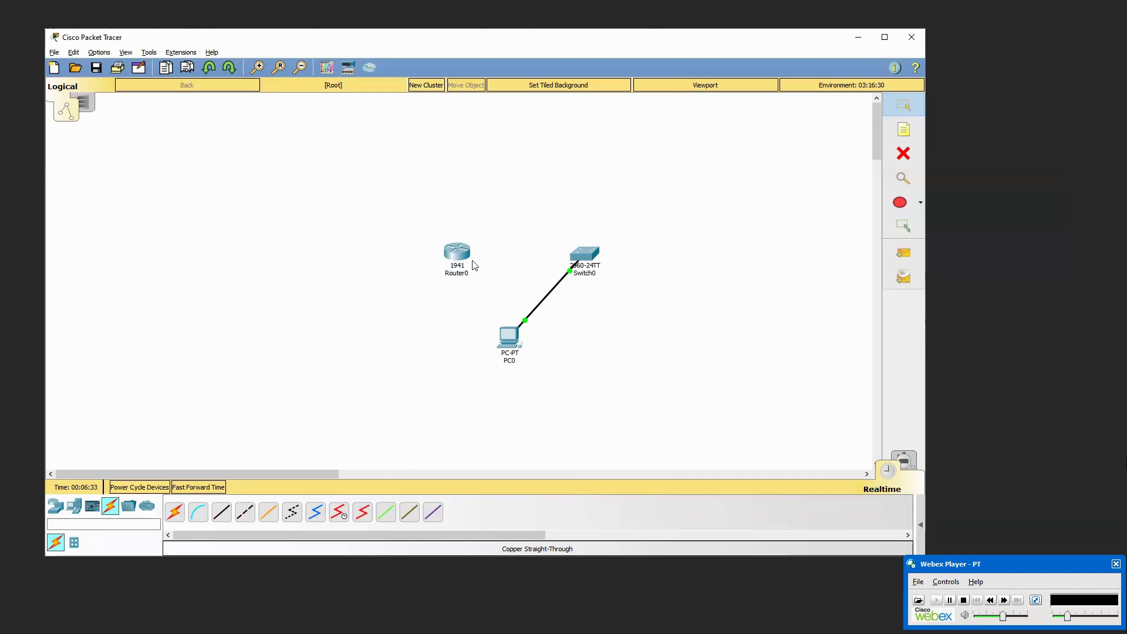
Open Switch0's window, widen and shift it left, and check its CLI and Physical views.
click(590, 258)
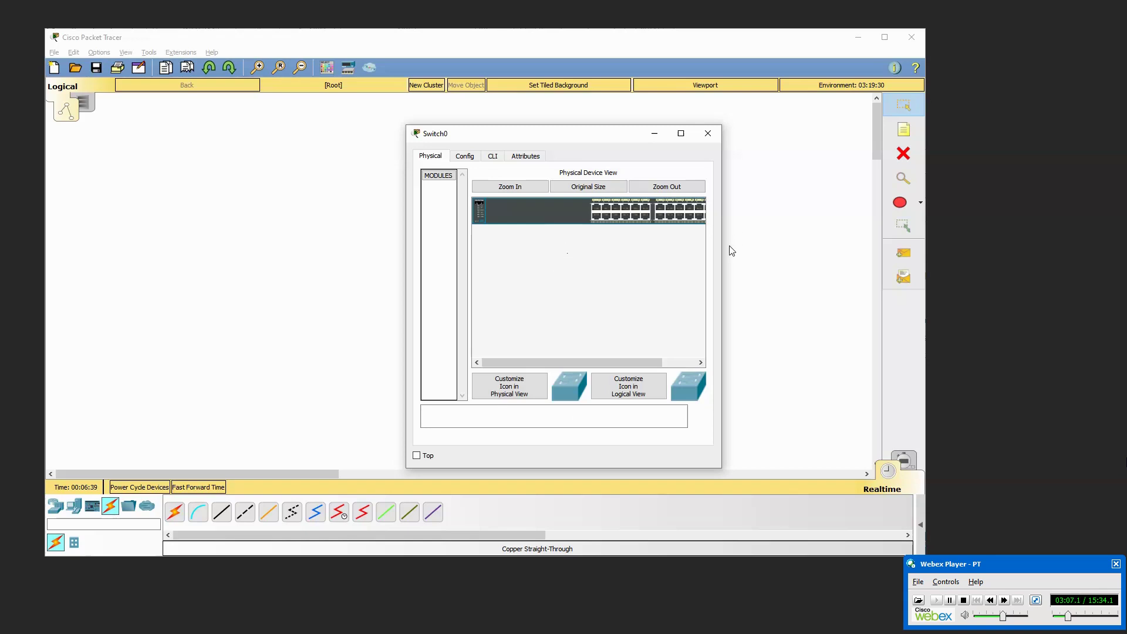
drag(806, 249, 815, 252)
drag(608, 136, 530, 136)
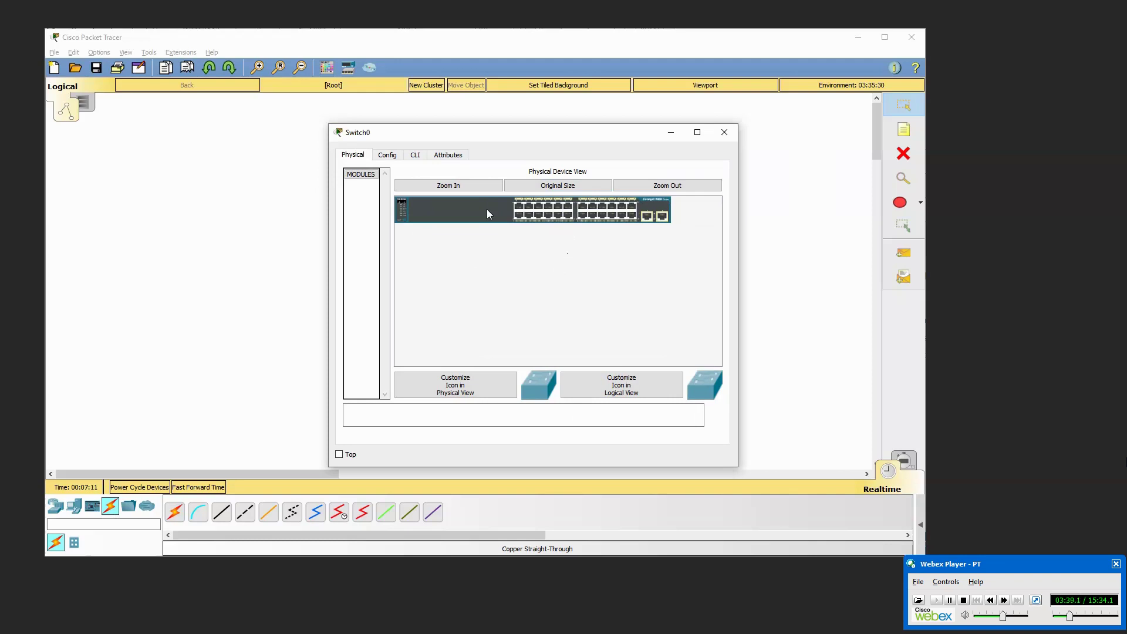
click(415, 156)
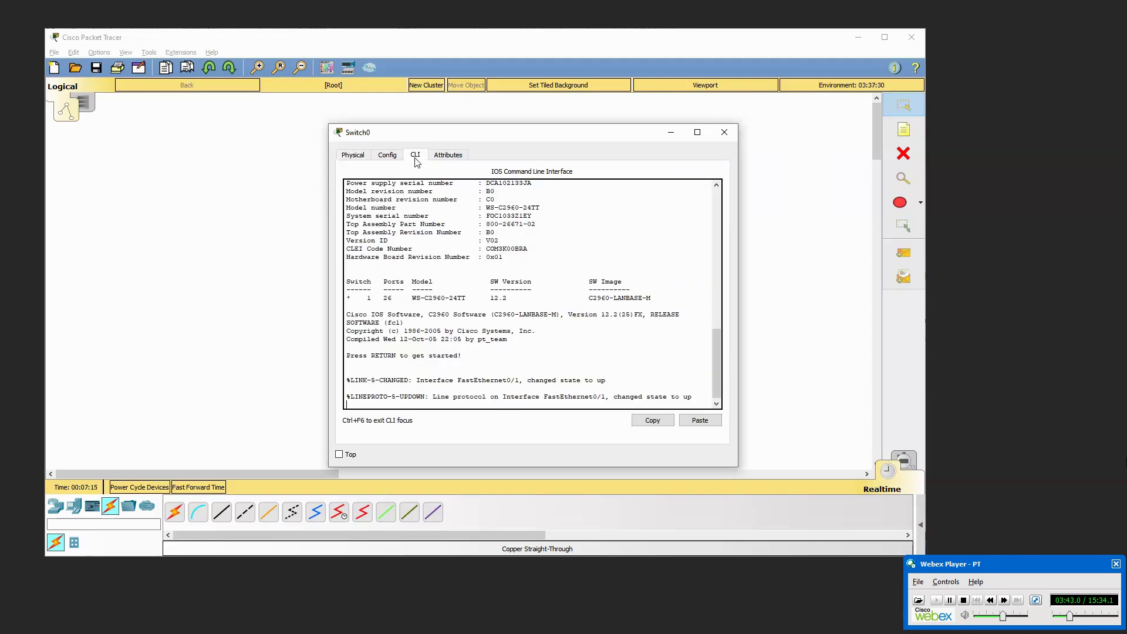
click(353, 156)
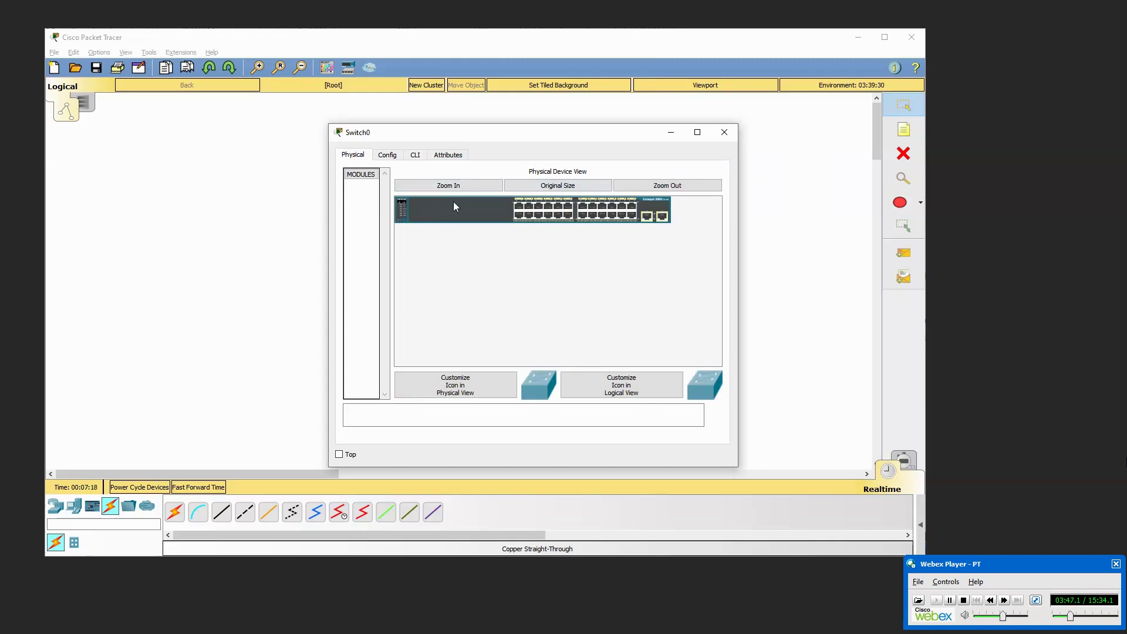
In Switch0's CLI, enter privileged mode with enable.
click(415, 156)
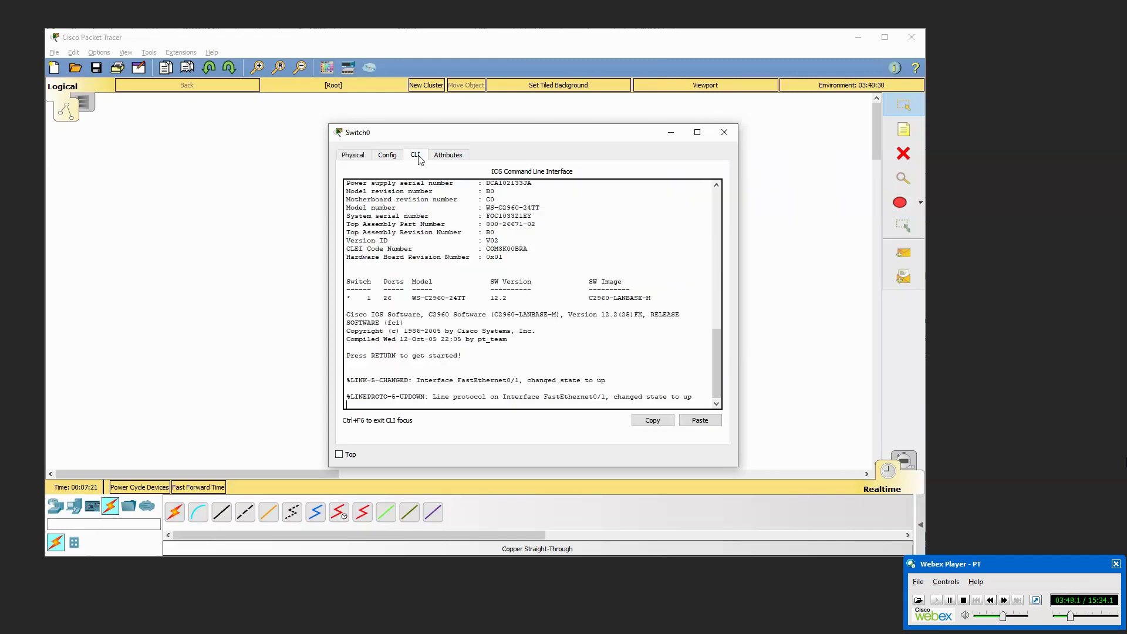
key(Return)
key(Return)
key(Return)
key(Return)
key(Return)
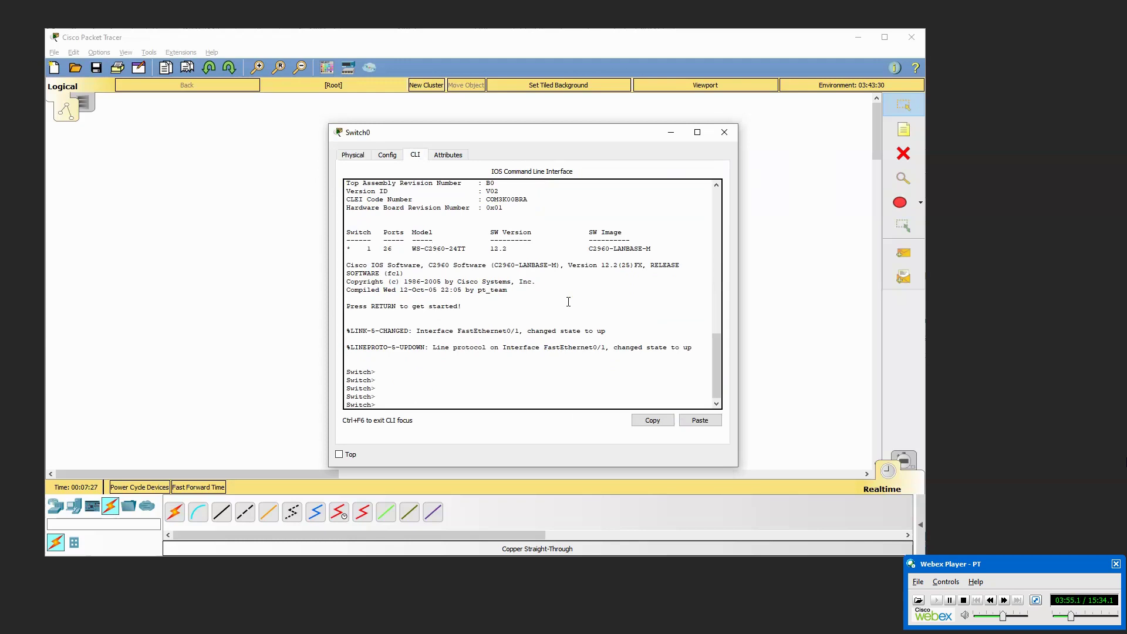
text(enable)
key(Return)
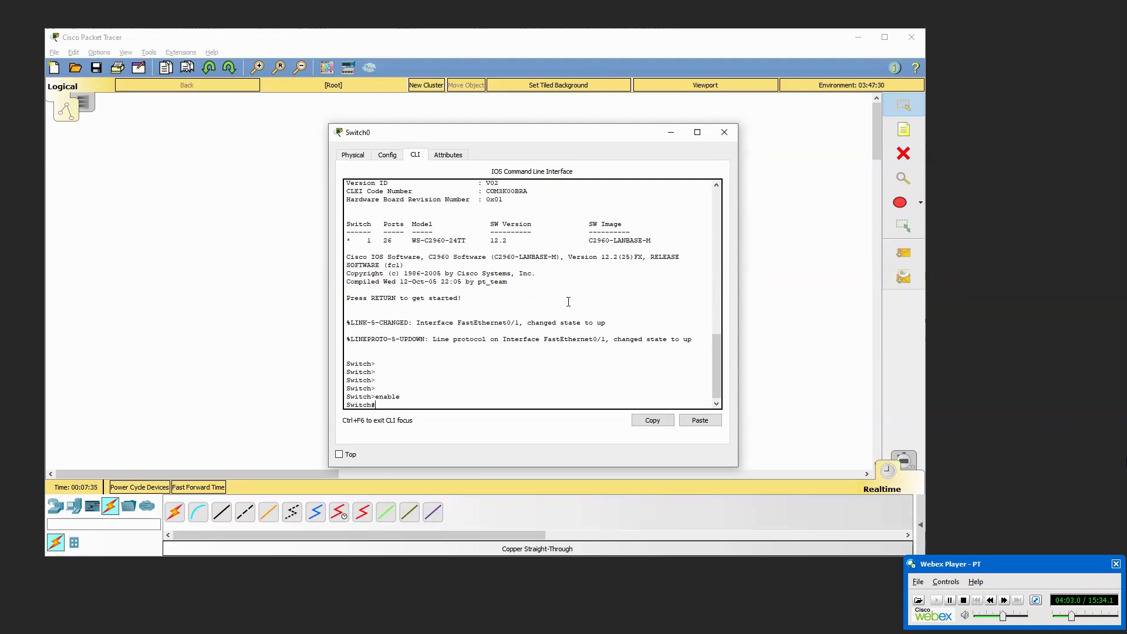
Run sh ver / show version and page through the WS-C2960-24TT output.
text(sh ver)
key(Return)
key(Return)
key(Return)
key(Return)
key(Return)
key(Return)
key(Return)
key(Return)
key(Return)
key(Return)
key(Return)
key(Return)
key(Return)
key(Return)
key(Return)
key(Return)
key(Return)
key(Return)
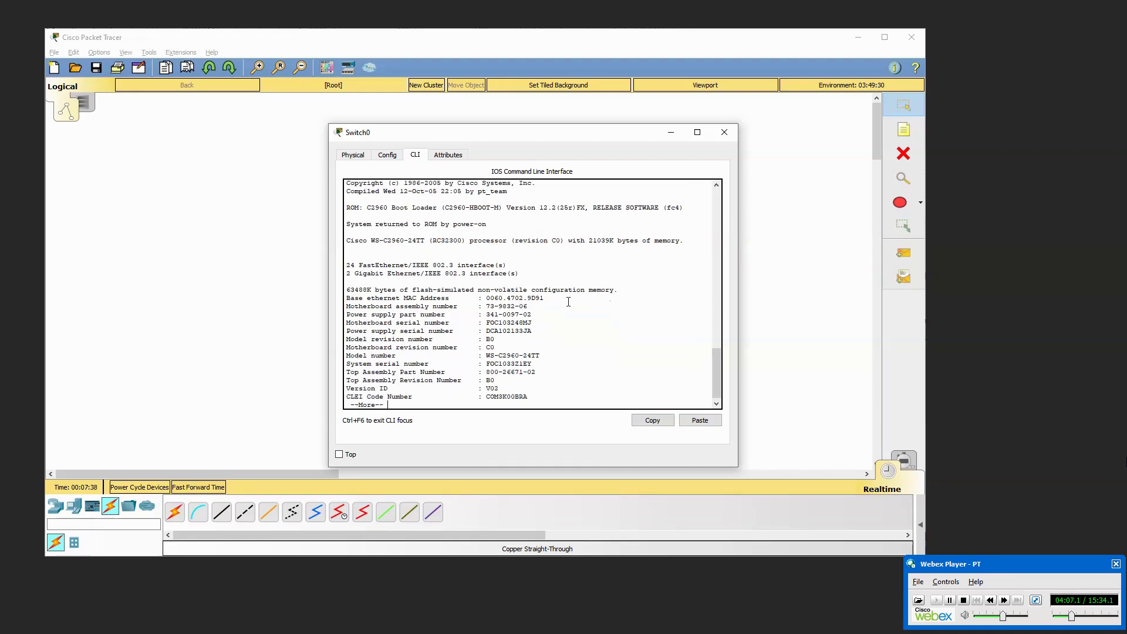
key(Return)
key(Return)
key(Return)
key(Return)
key(Return)
key(Return)
key(Return)
key(Return)
key(Return)
key(Return)
key(Return)
key(Return)
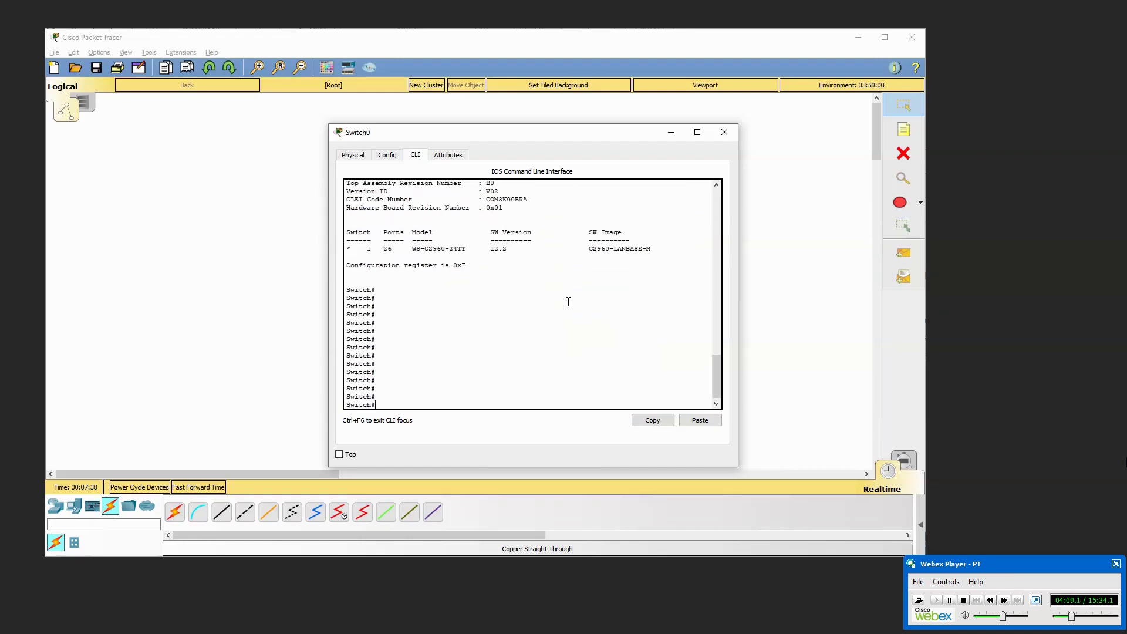
text(show version)
key(Return)
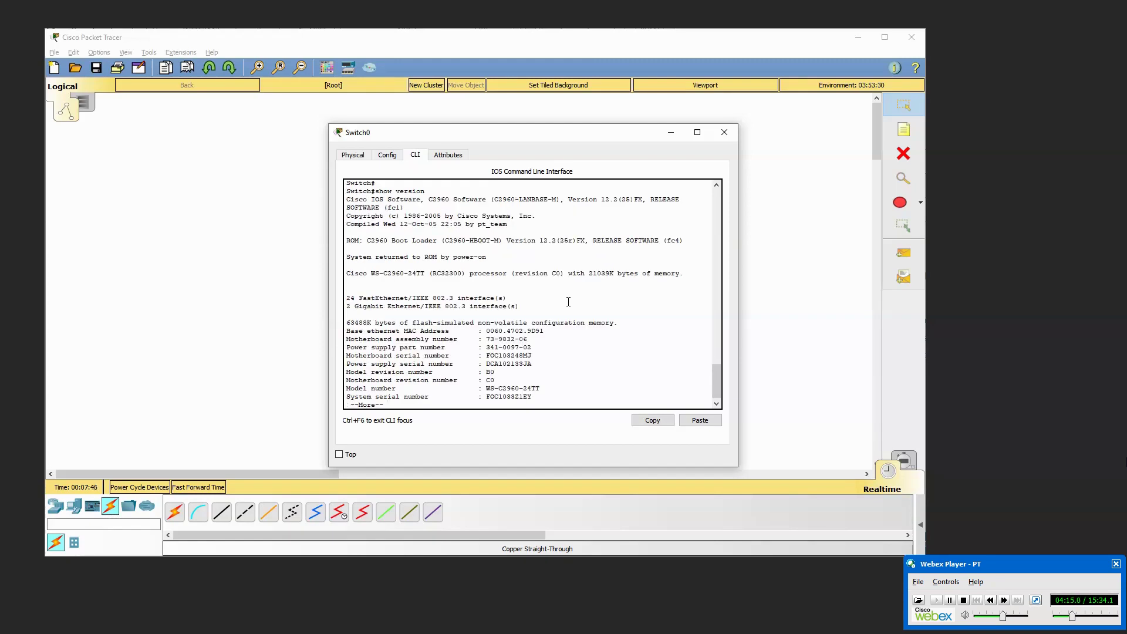
key(Return)
key(Return)
key(Return)
key(Return)
key(Return)
key(Return)
key(Return)
key(Return)
key(Return)
key(Return)
key(Return)
key(Return)
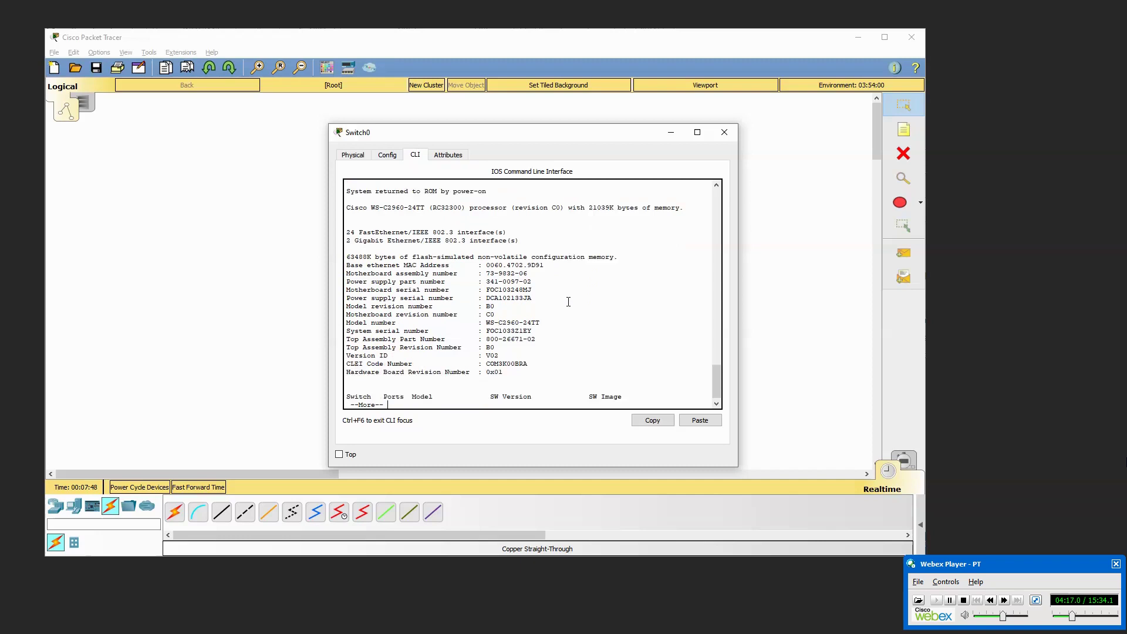
key(Return)
key(Return)
key(Return)
key(Return)
key(Return)
key(Return)
key(Return)
key(Return)
key(Return)
key(Return)
key(Return)
key(Return)
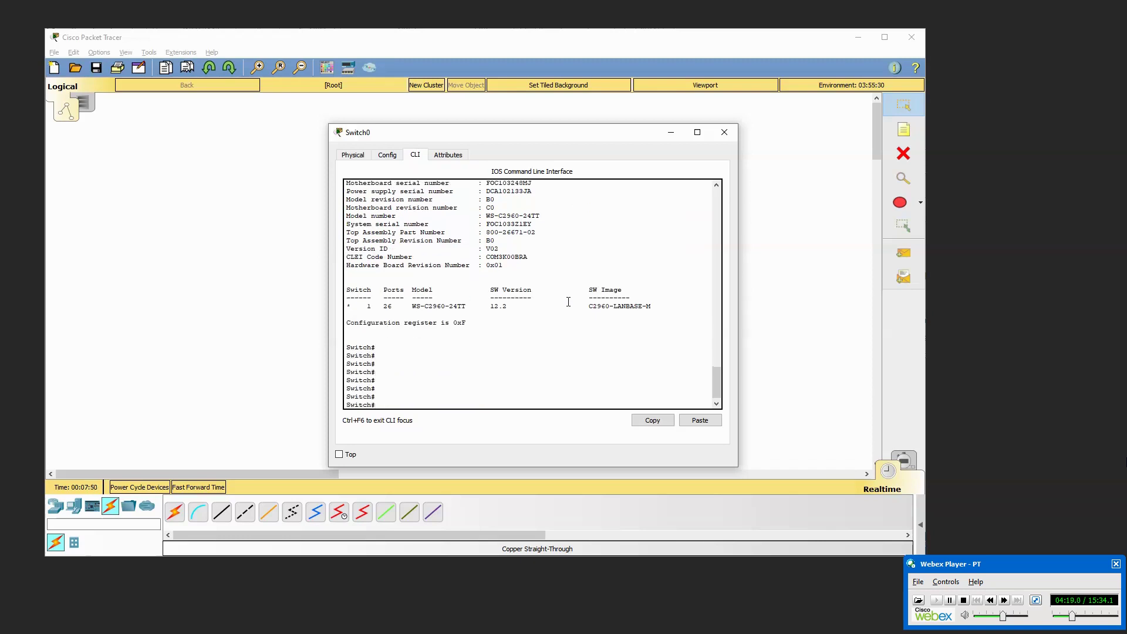
key(Return)
key(Return)
key(Return)
key(Return)
key(Return)
key(Return)
key(Return)
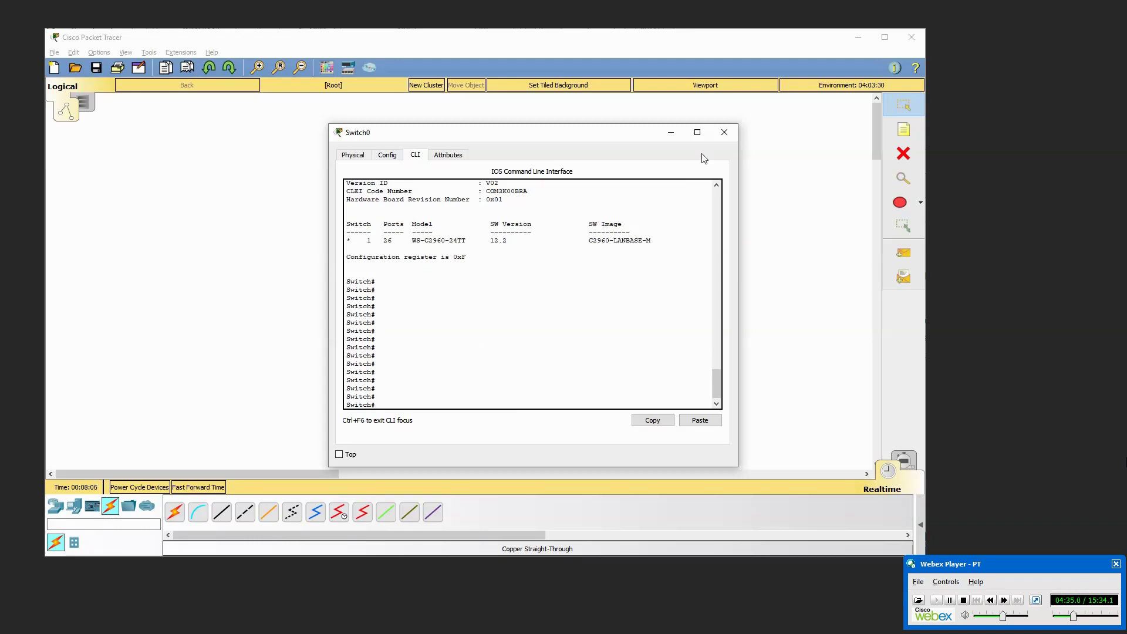
Close Switch0's window and bring up Router0's 1941 physical view.
click(724, 132)
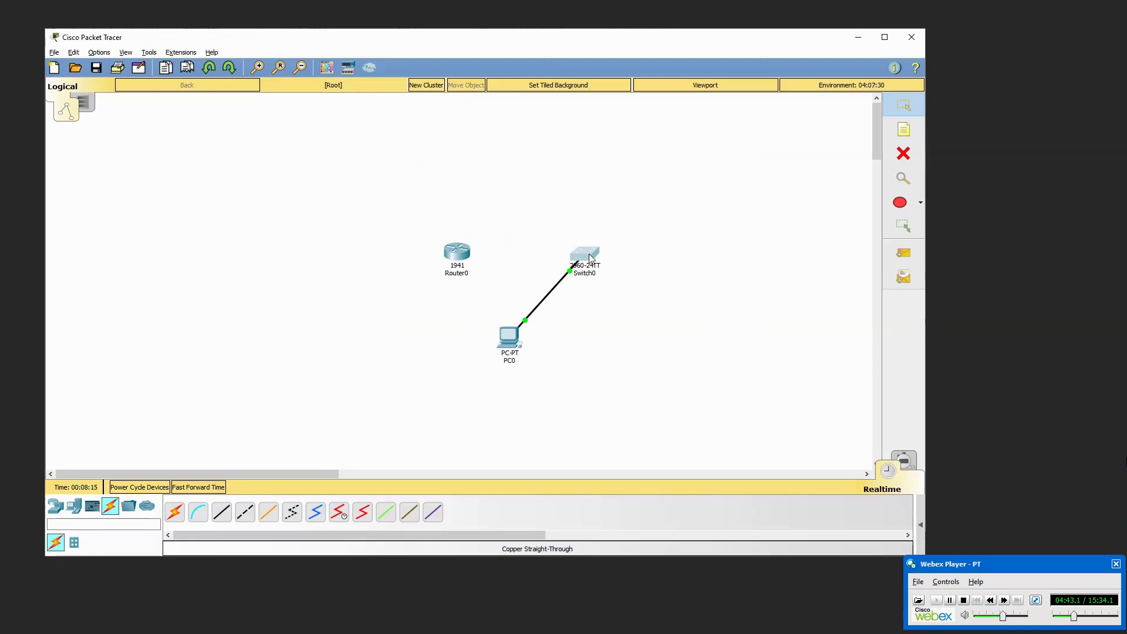
click(458, 254)
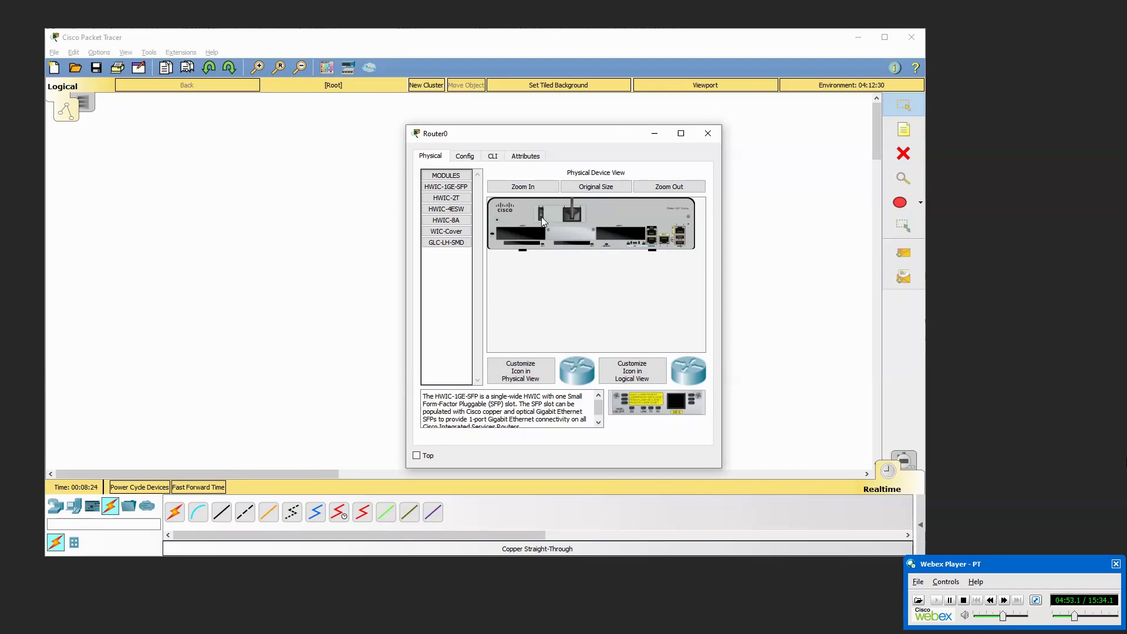
In Router0's CLI, answer 'n' to decline the initial configuration dialog.
click(494, 157)
key(Return)
key(Return)
key(Return)
key(Return)
key(Return)
key(Return)
key(Return)
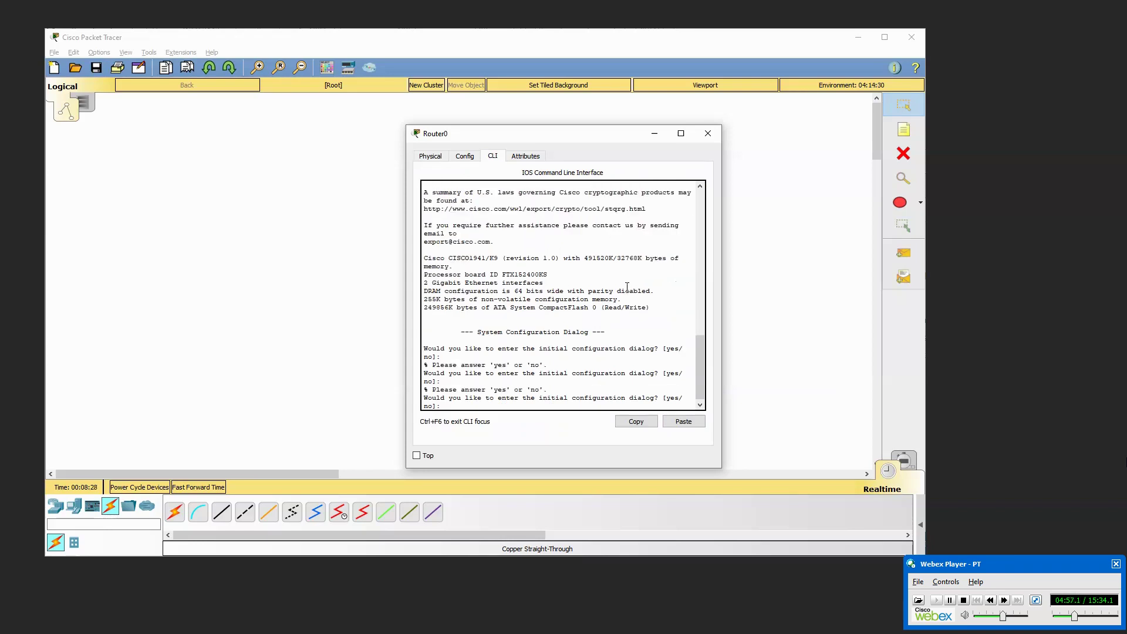
key(Return)
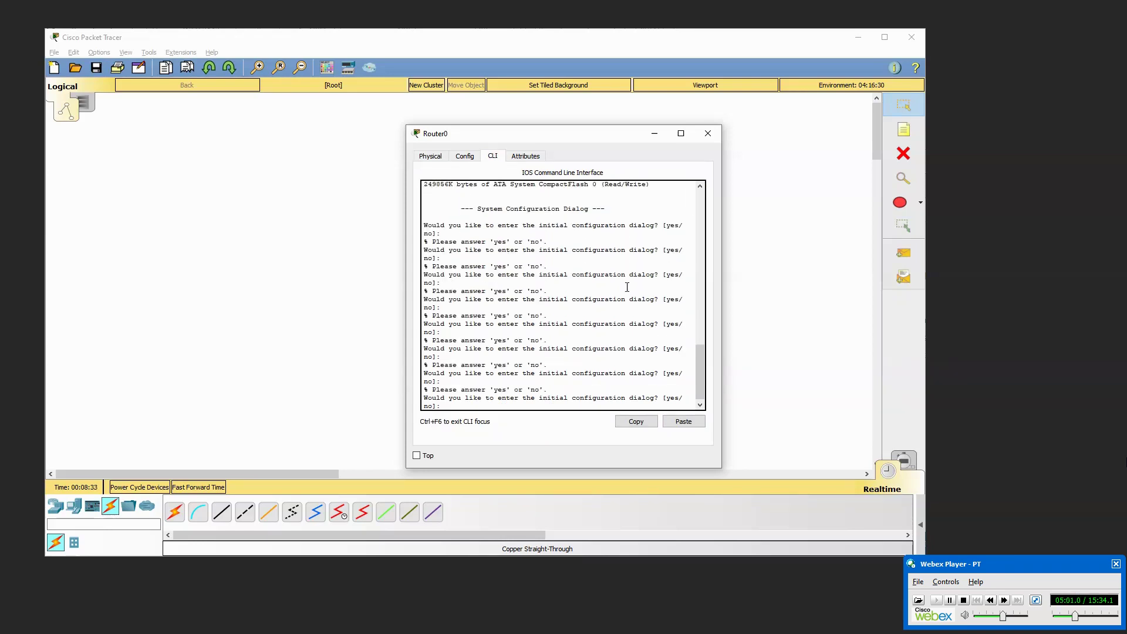
text(n)
key(Return)
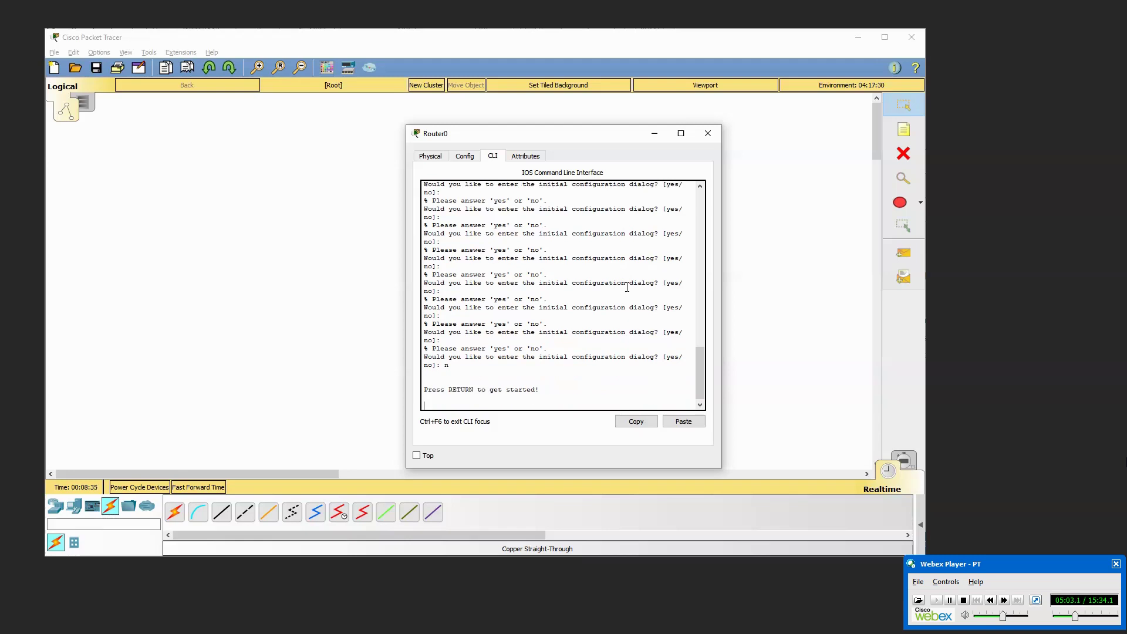
key(Return)
key(Return)
key(Return)
key(Return)
key(Return)
key(Return)
key(Return)
key(Return)
key(Return)
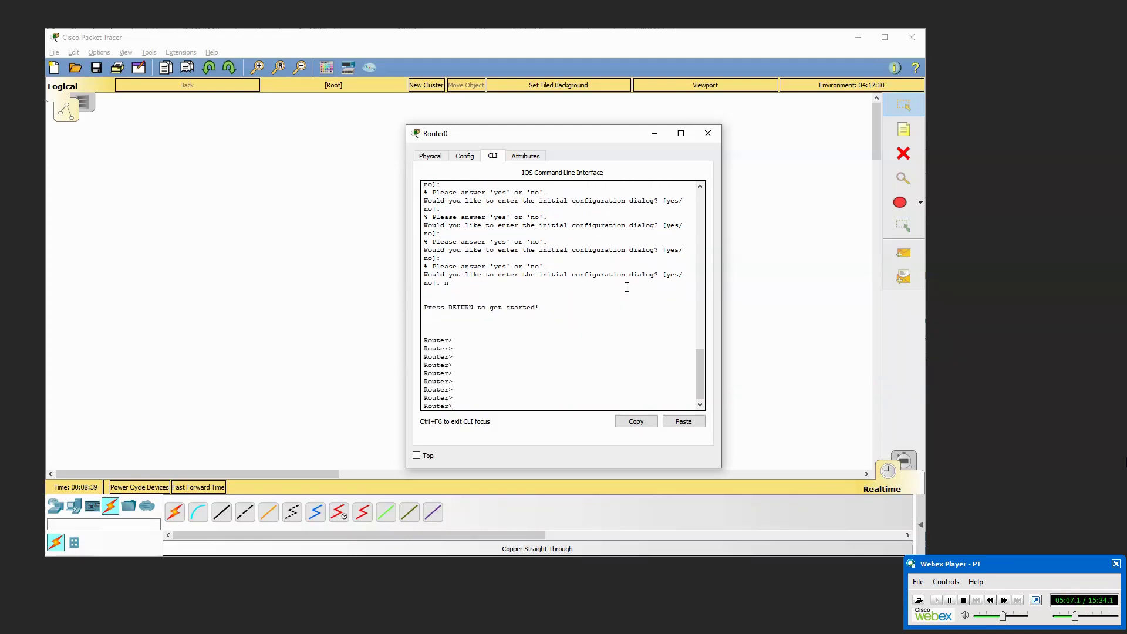
Enable privileged mode, page through show version, then exit the console session.
text(enable)
key(Return)
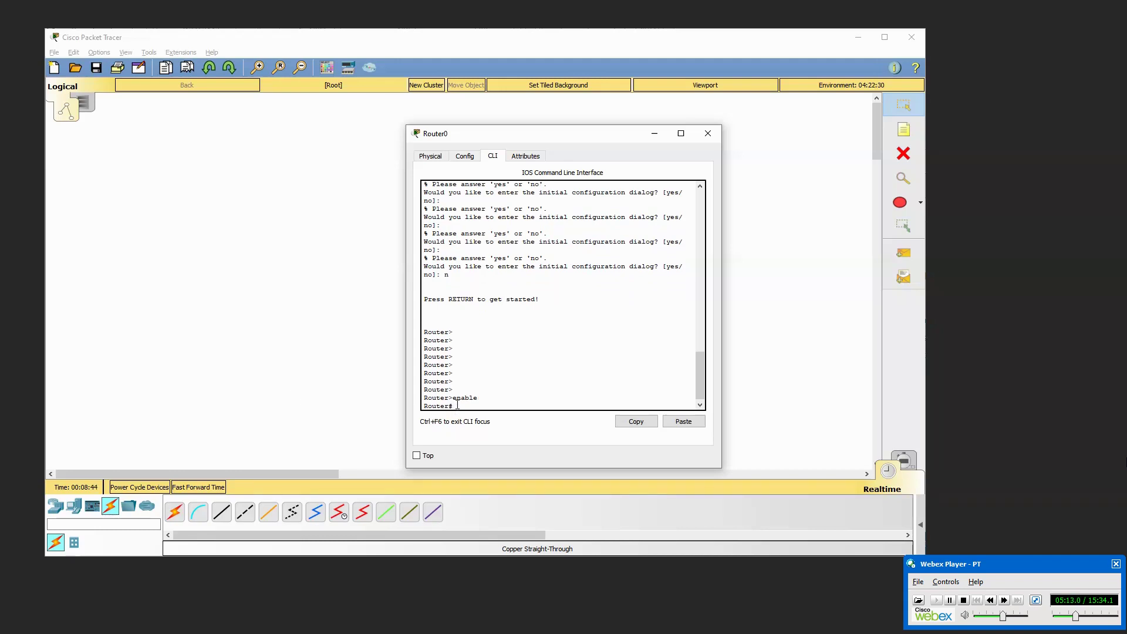
text(show version)
key(Return)
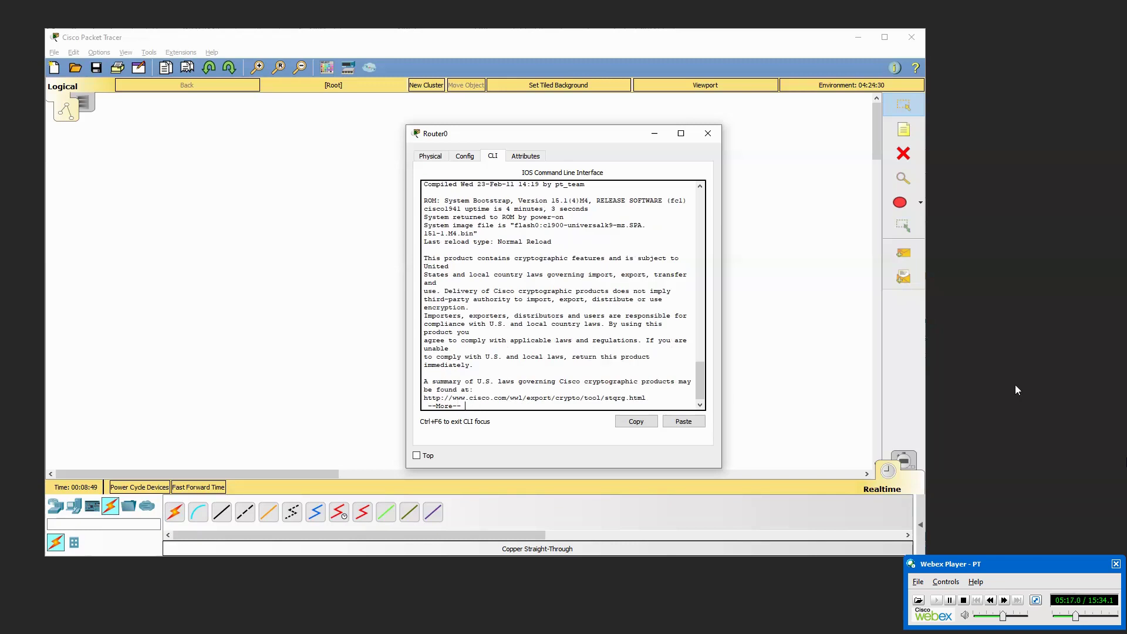
key(space)
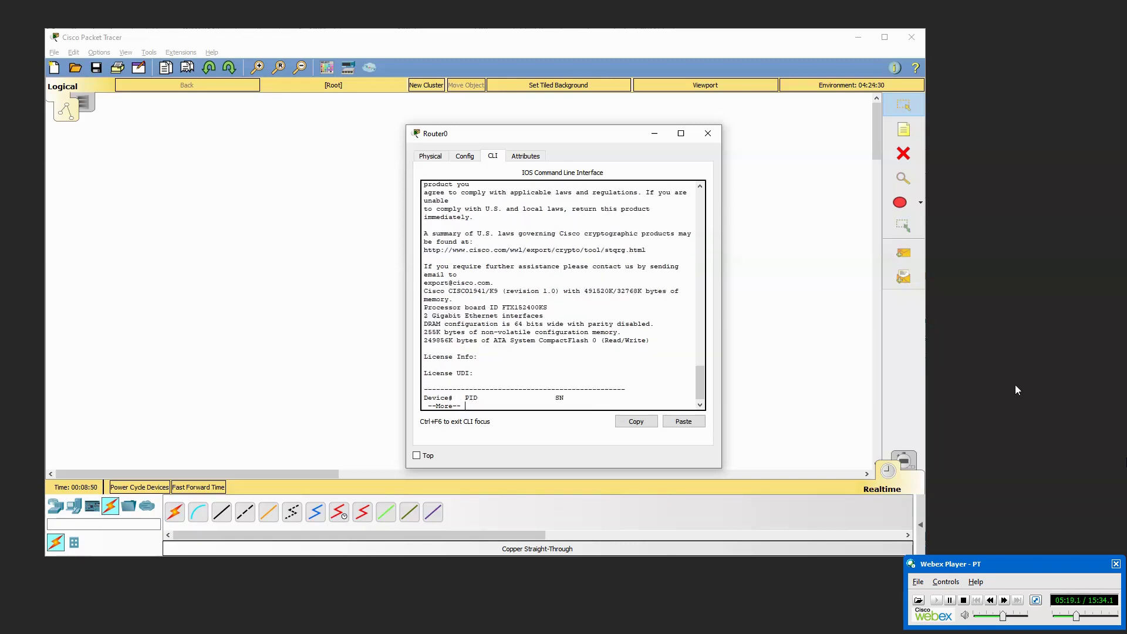
key(space)
key(Return)
key(Return)
key(Return)
key(Return)
key(Return)
key(Return)
key(Return)
key(Return)
key(Return)
key(Return)
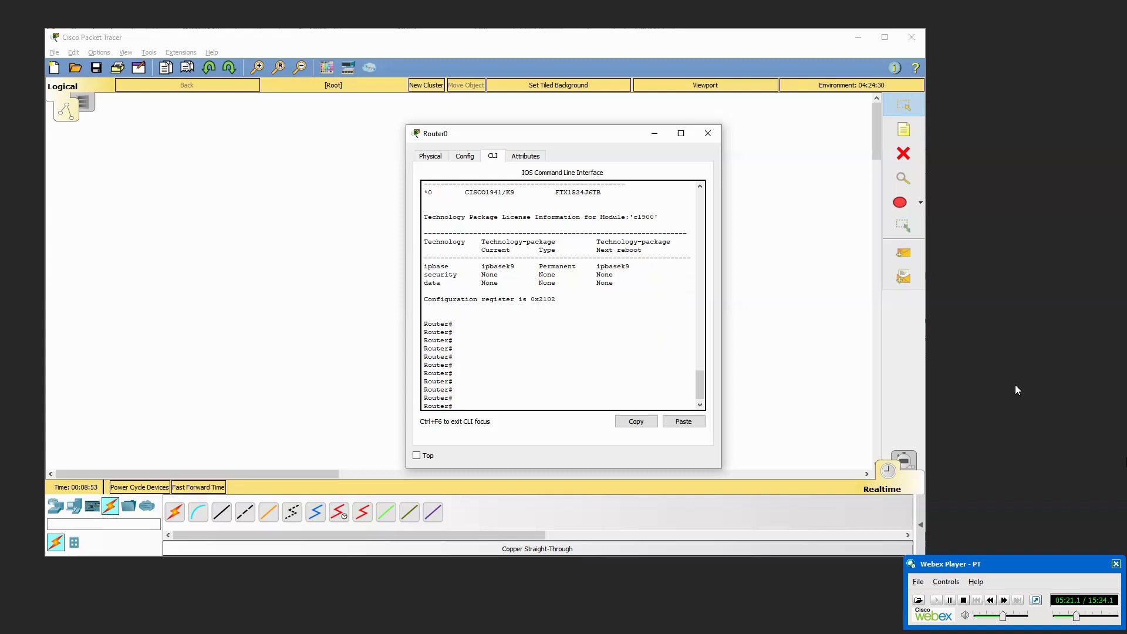
text(exit)
key(Return)
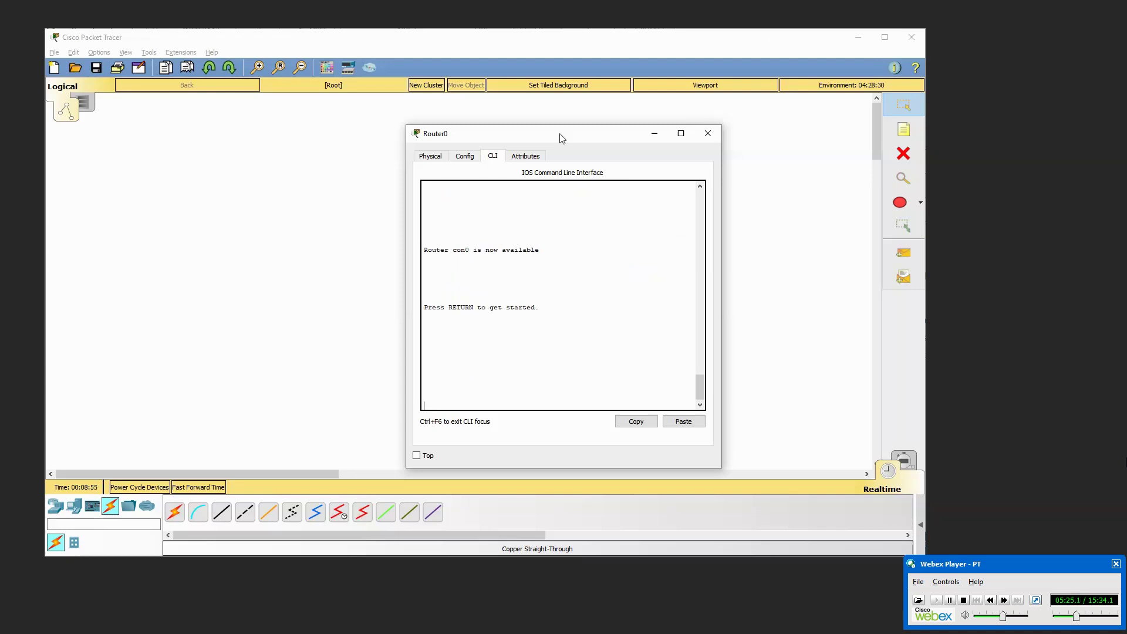
Toggle Router0's Physical and CLI views, dismiss the power-on error, and close the window.
click(432, 159)
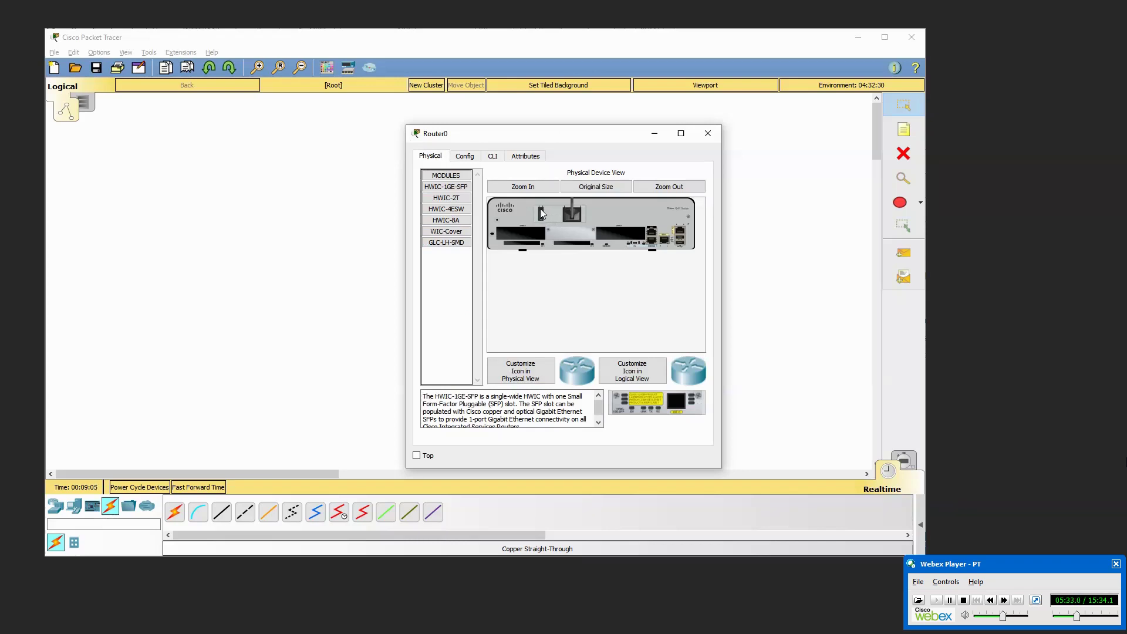
click(493, 156)
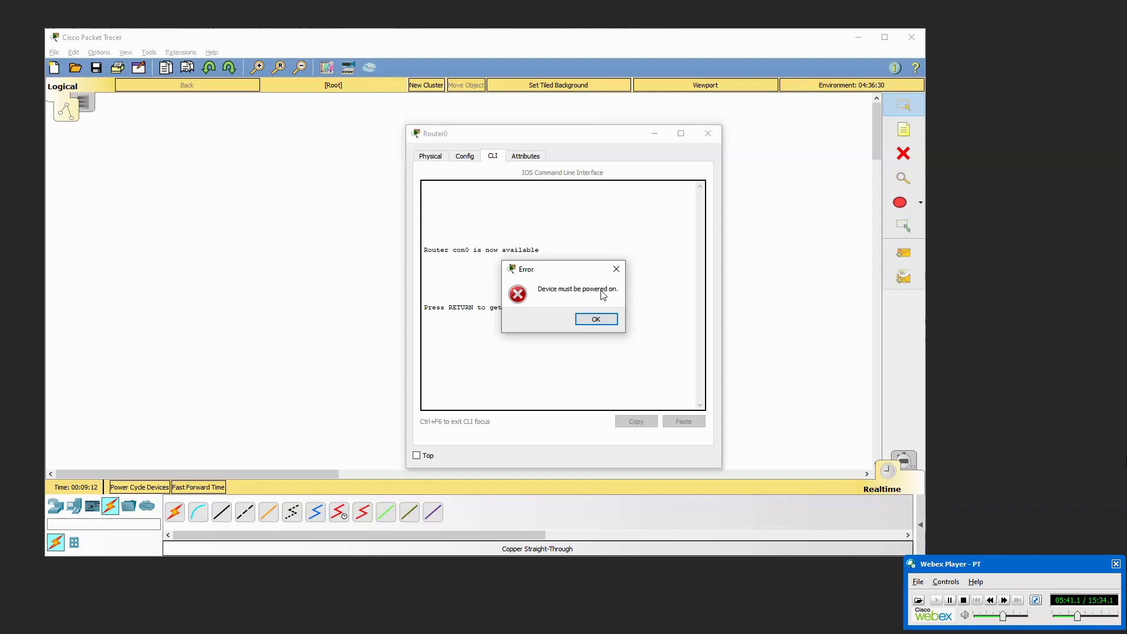
click(593, 319)
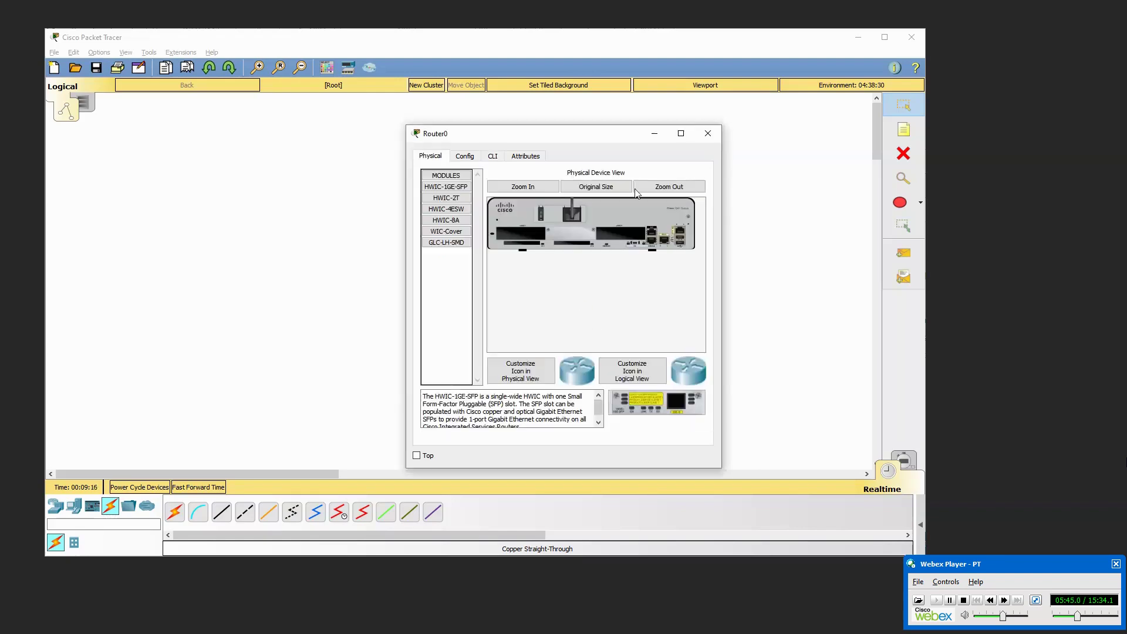
click(708, 135)
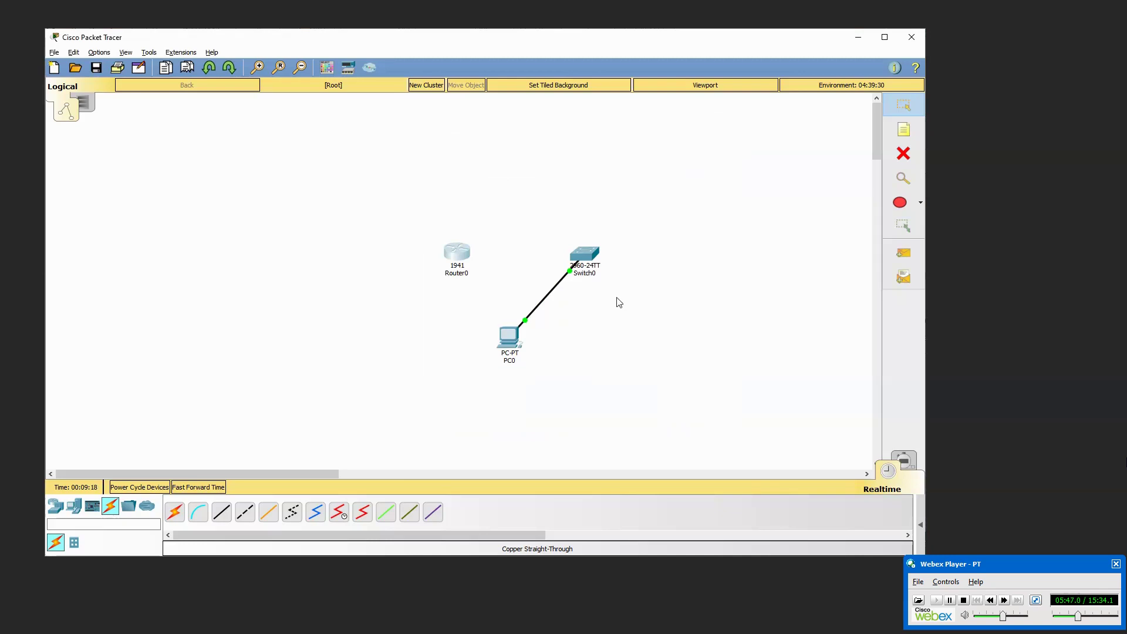
Open PC0 and browse its Desktop, Programming, Attributes and Config tabs, ending on Physical.
click(507, 337)
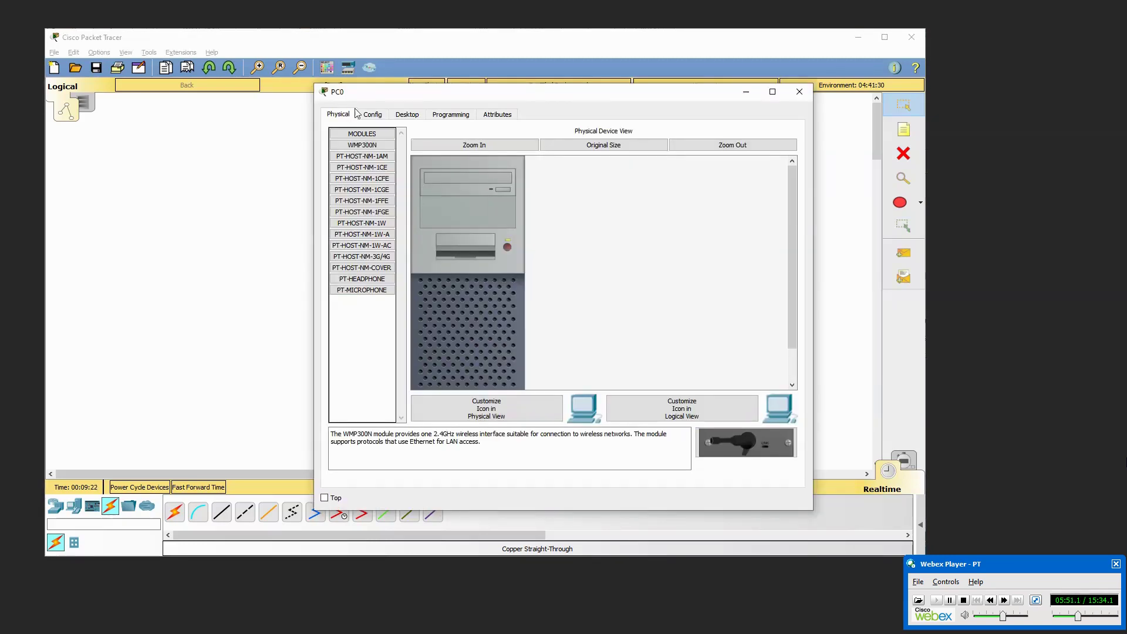
click(417, 116)
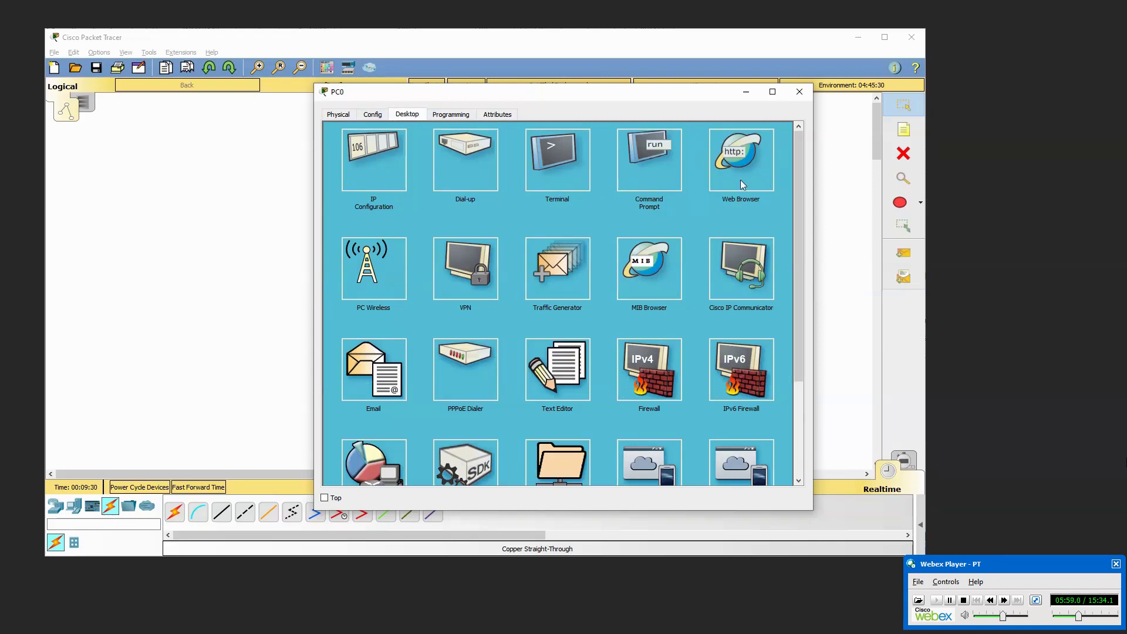
click(447, 115)
click(493, 116)
click(438, 116)
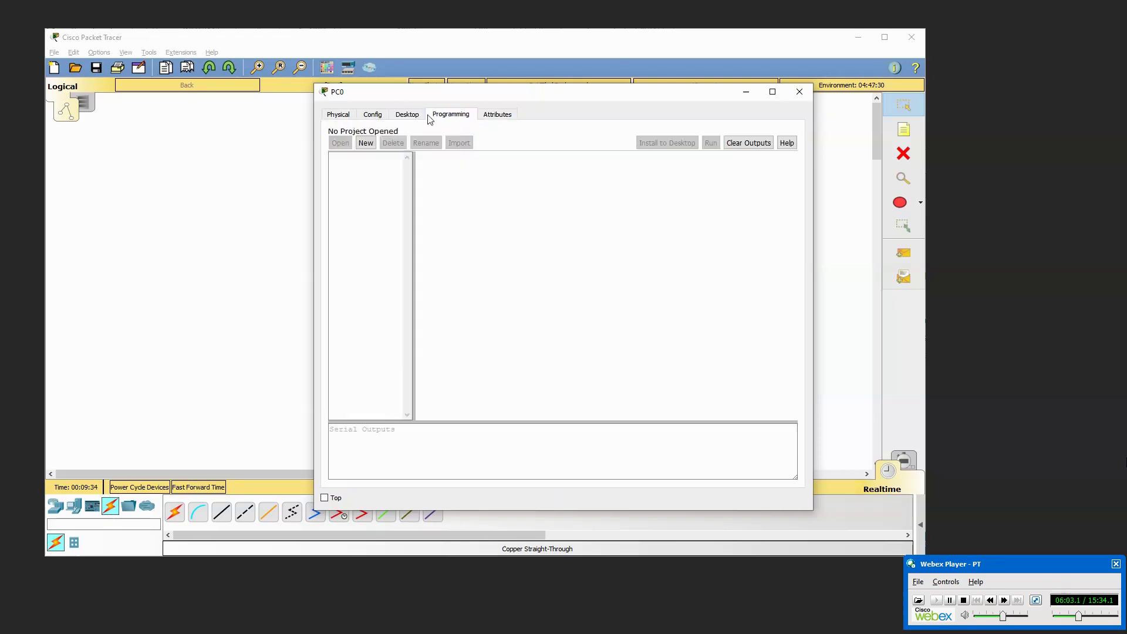
click(407, 115)
click(372, 115)
click(344, 117)
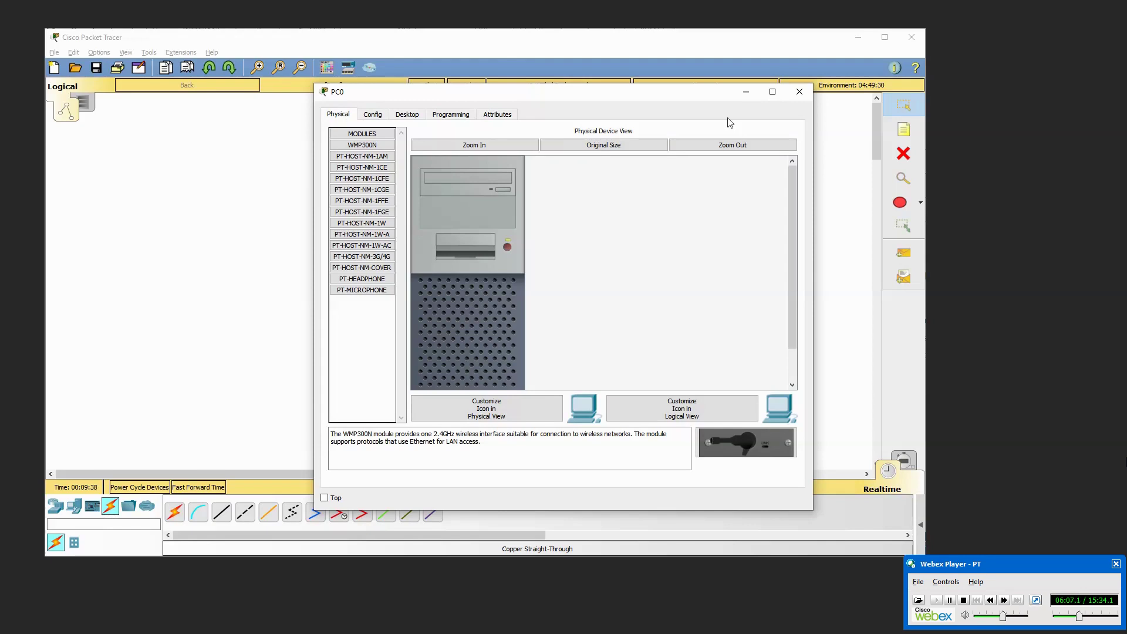
Close PC0's window and read the pop-up details for Switch0 and PC0.
click(800, 91)
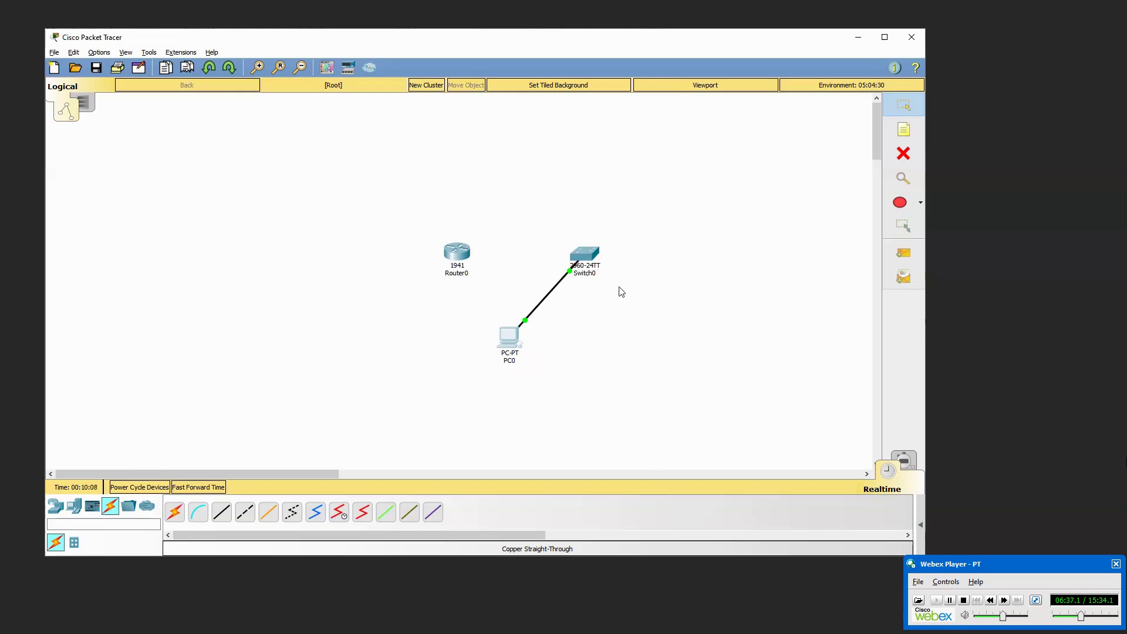
mouse_move(598, 255)
Show Switch0's Physical view and widen its window so every port is visible.
mouse_move(524, 356)
click(594, 254)
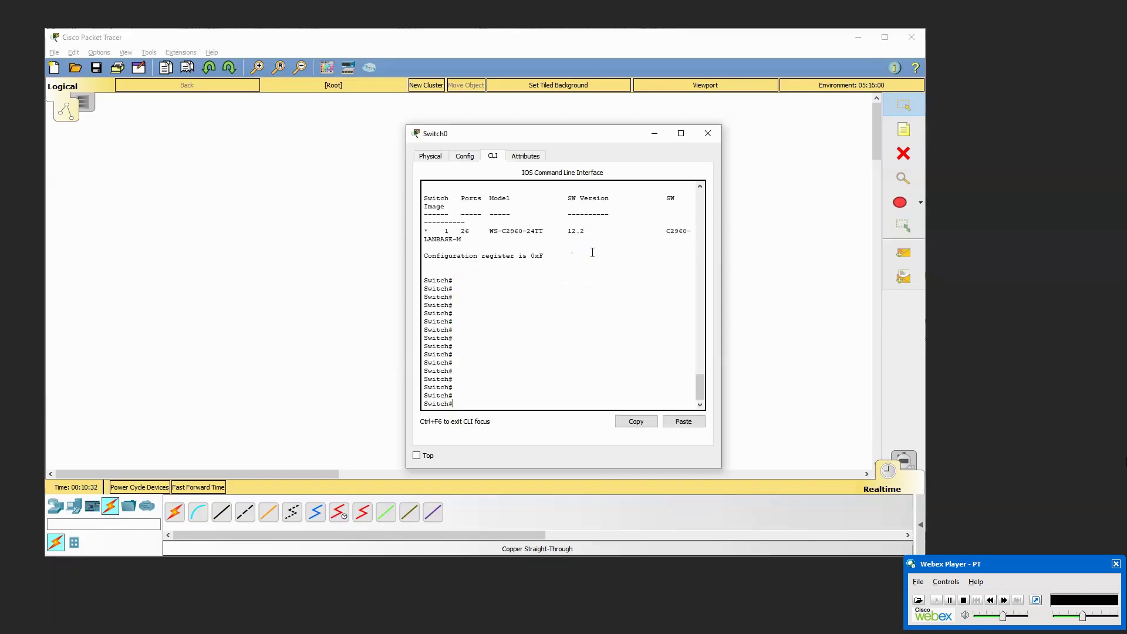
click(432, 156)
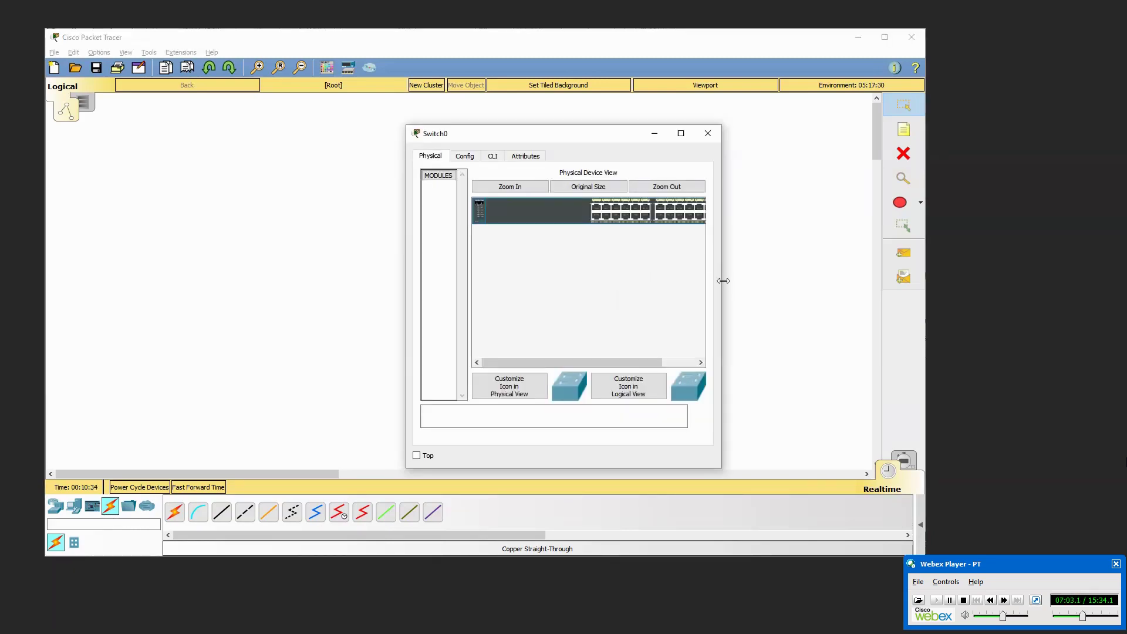
drag(724, 281, 841, 268)
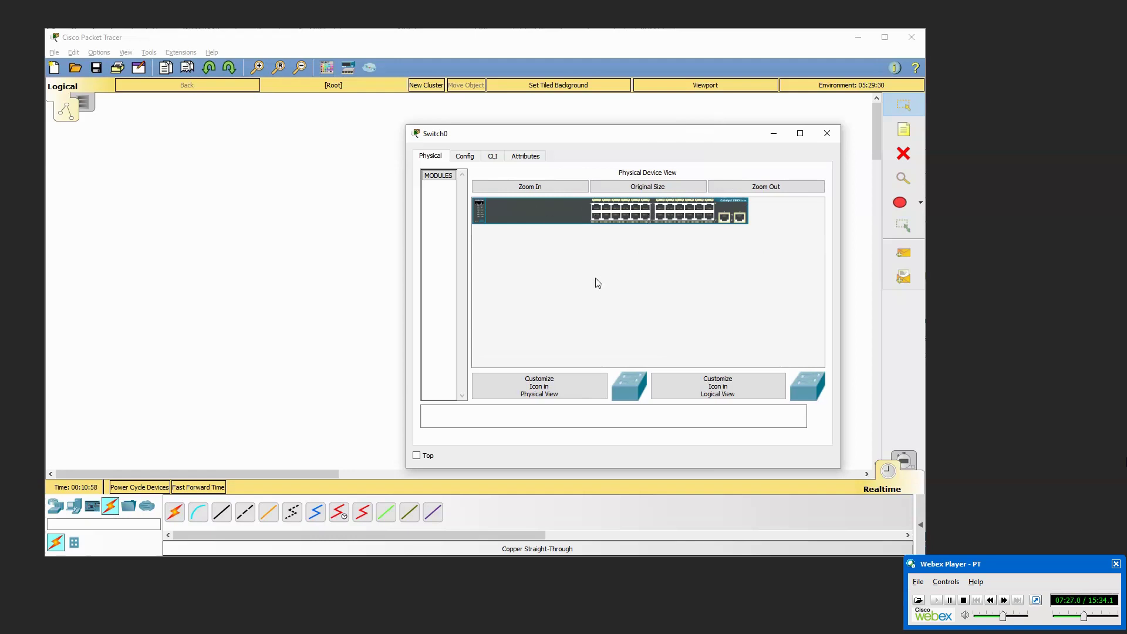
click(701, 388)
Close Switch0, then set PC0's IP Configuration to 192.168.1.1 with auto-filled mask 255.255.255.0.
click(826, 137)
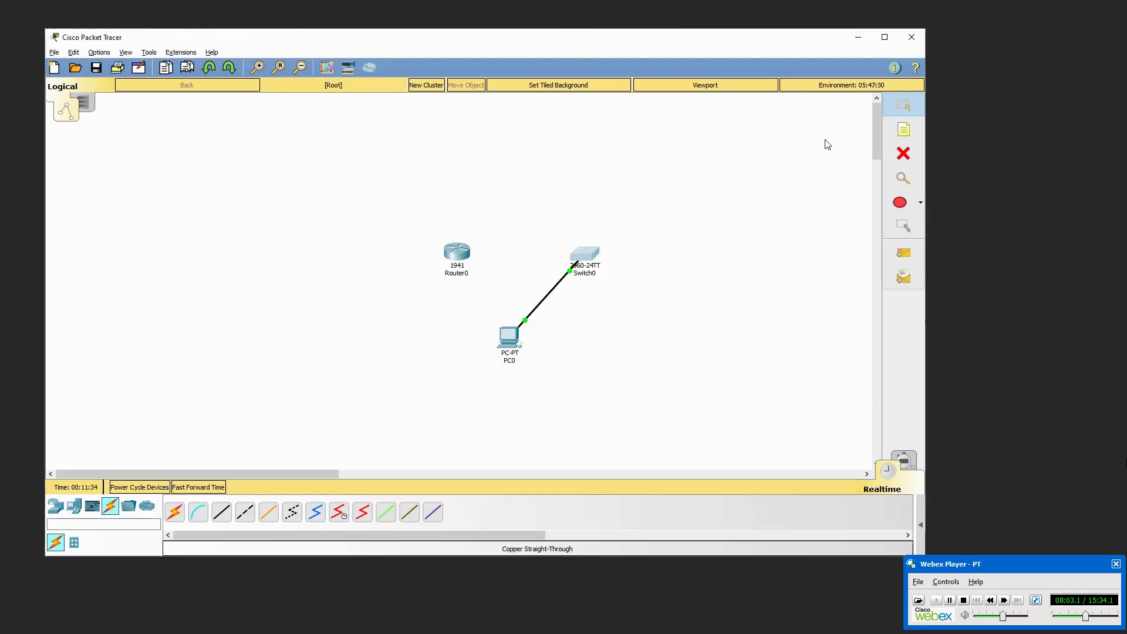
click(509, 340)
click(414, 116)
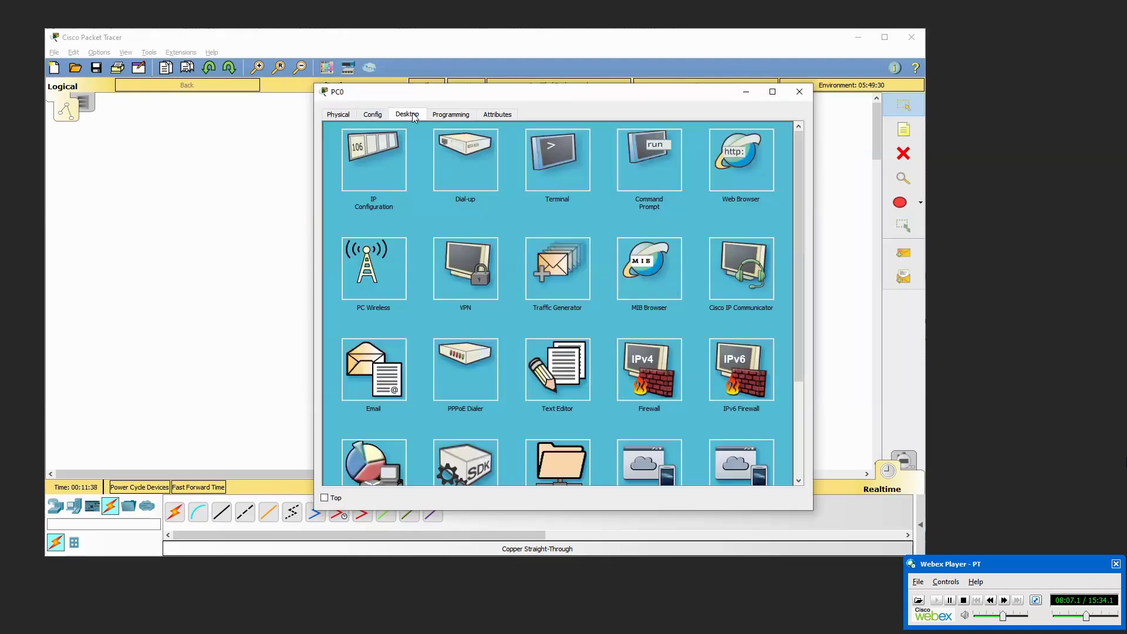
click(382, 167)
click(520, 182)
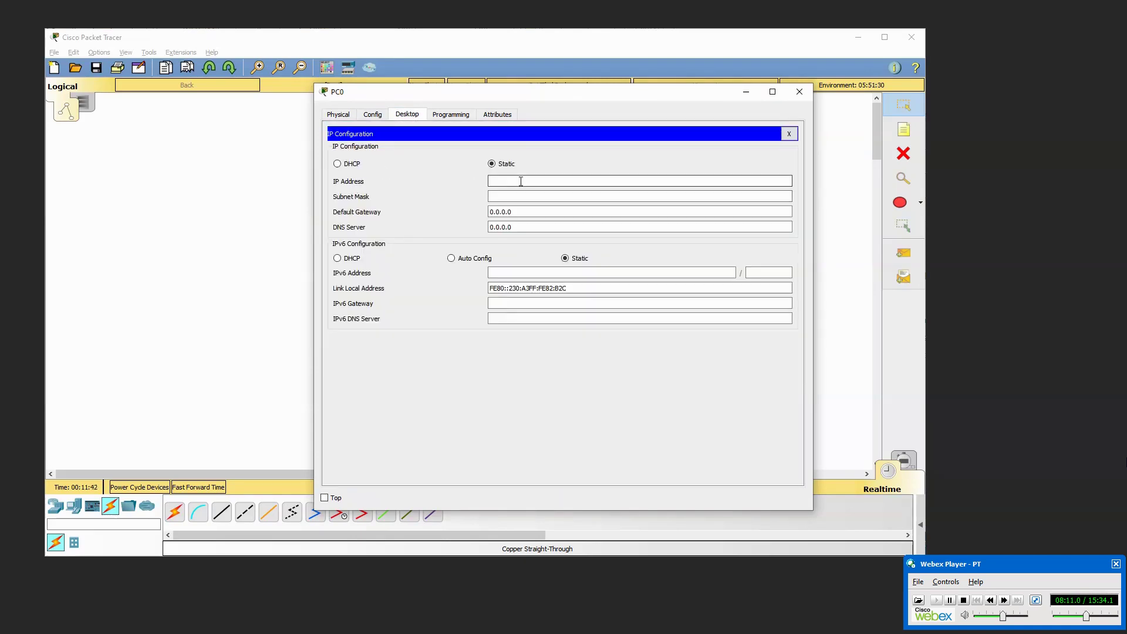
text(192.16)
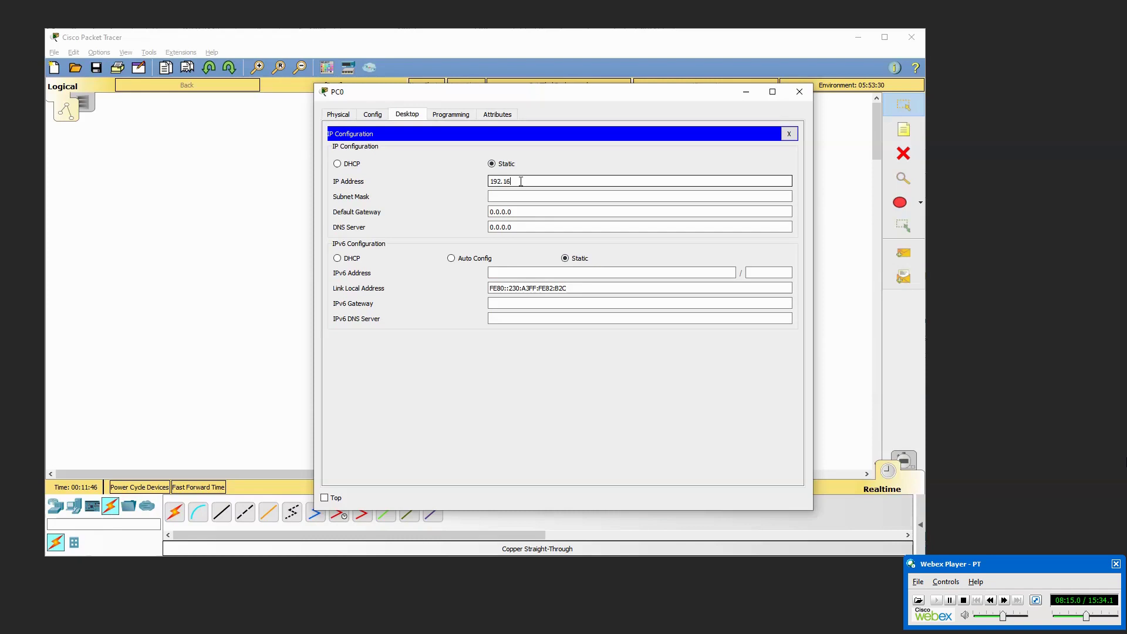
text(8.1.1)
click(549, 196)
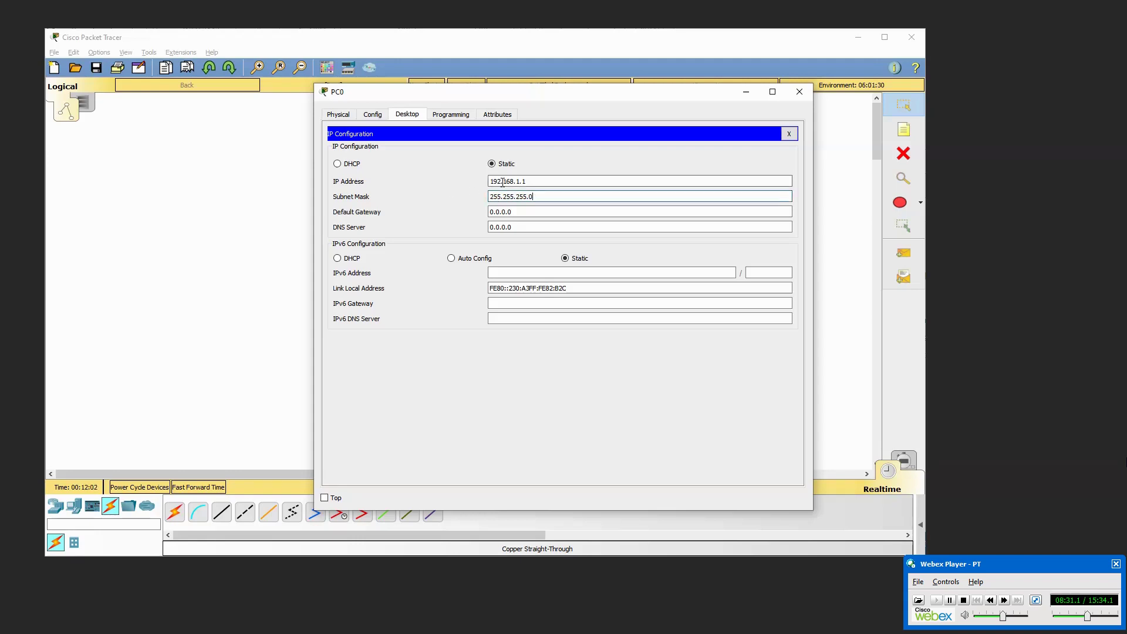
drag(526, 182, 452, 205)
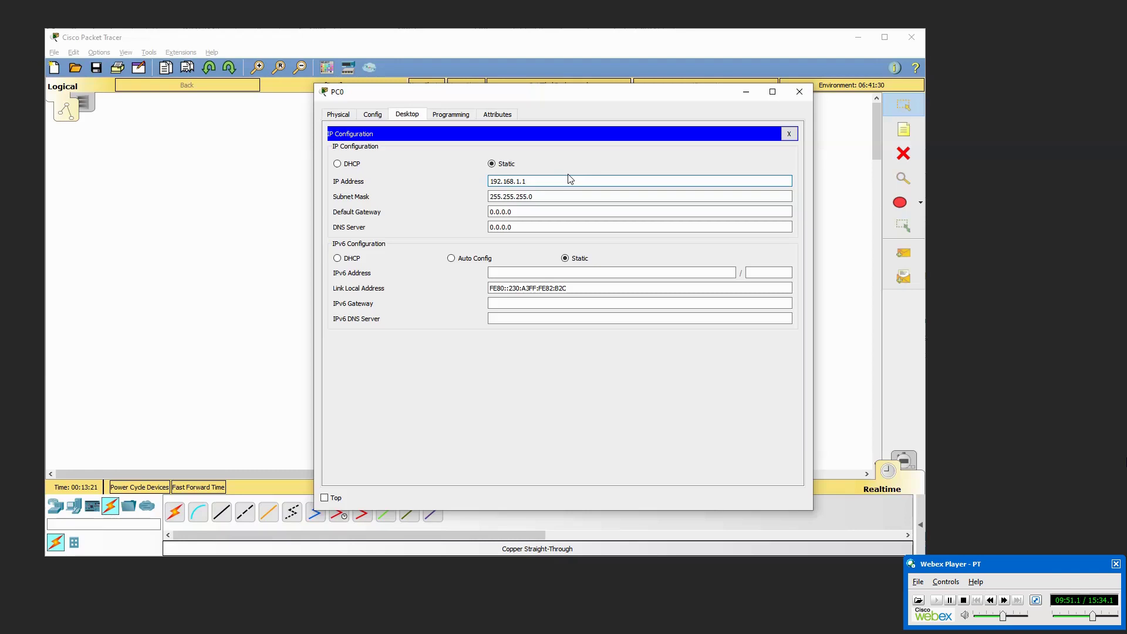
Close PC0's configuration window and narrow the Packet Tracer window slightly.
click(798, 93)
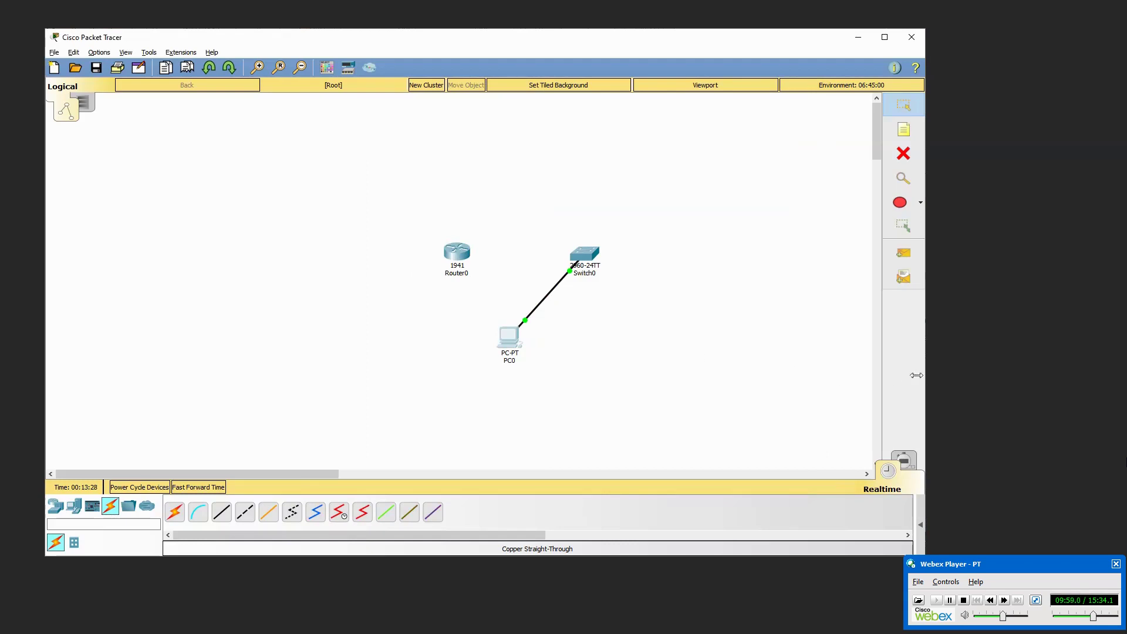
drag(917, 376, 916, 375)
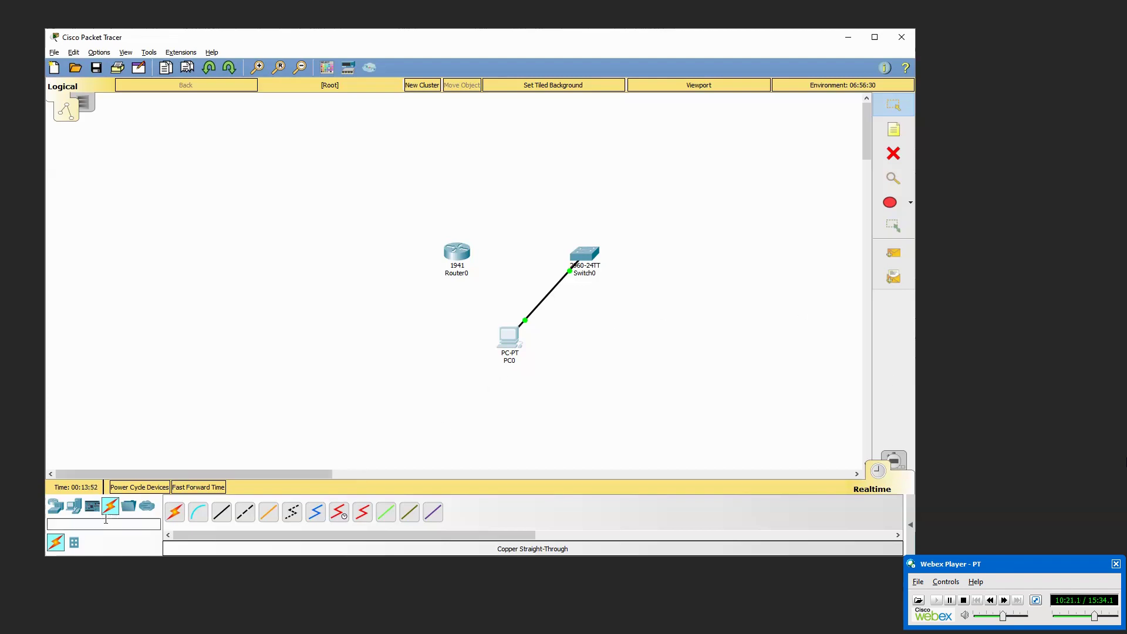
Place PC1 right of PC0 and link its FastEthernet0 to Switch0 FastEthernet0/2 with copper straight-through.
click(74, 506)
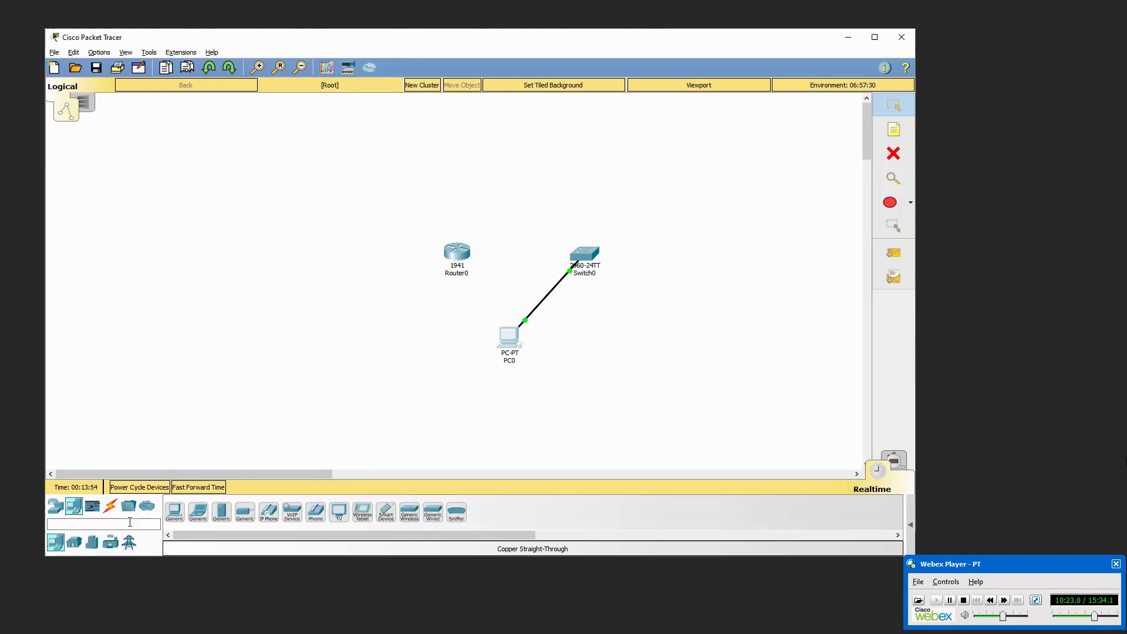
drag(174, 512, 664, 331)
click(110, 506)
click(221, 513)
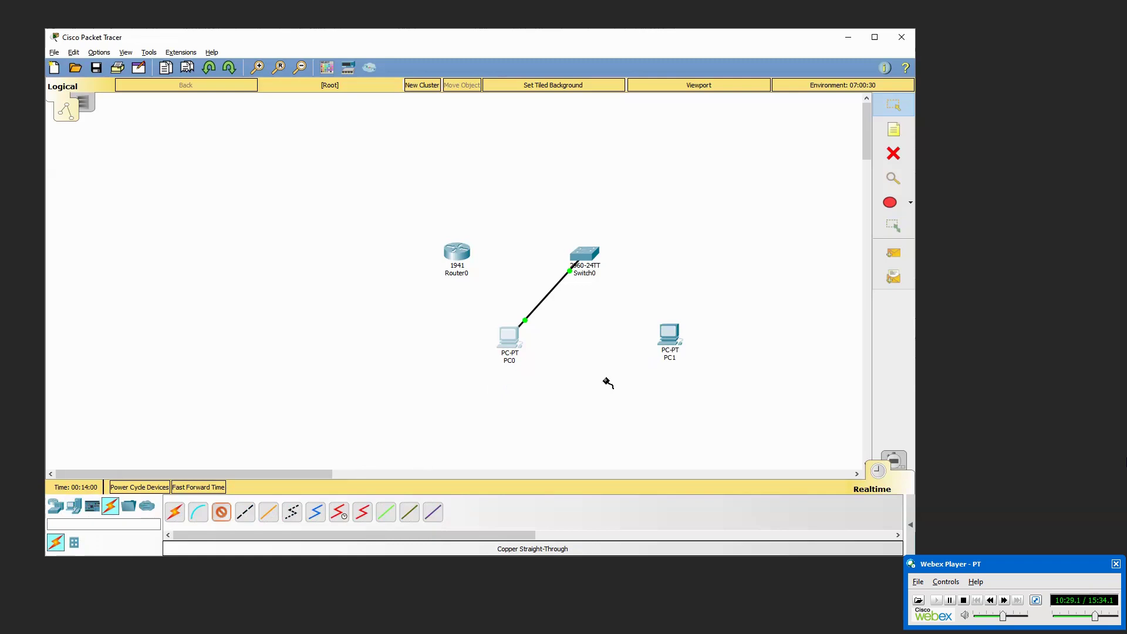
click(675, 335)
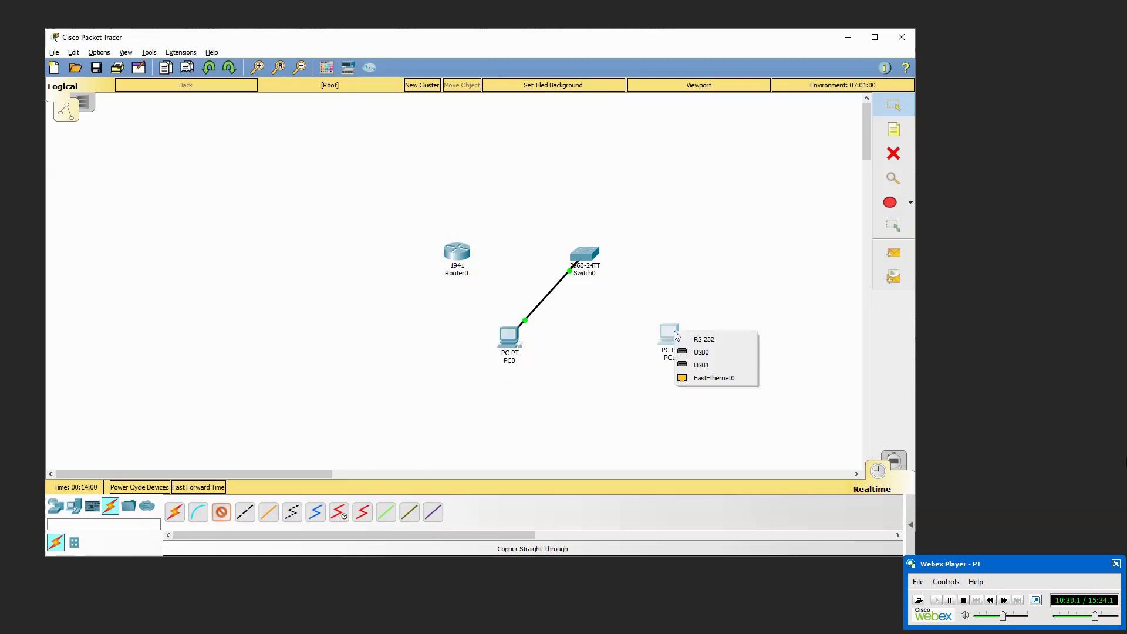
click(705, 377)
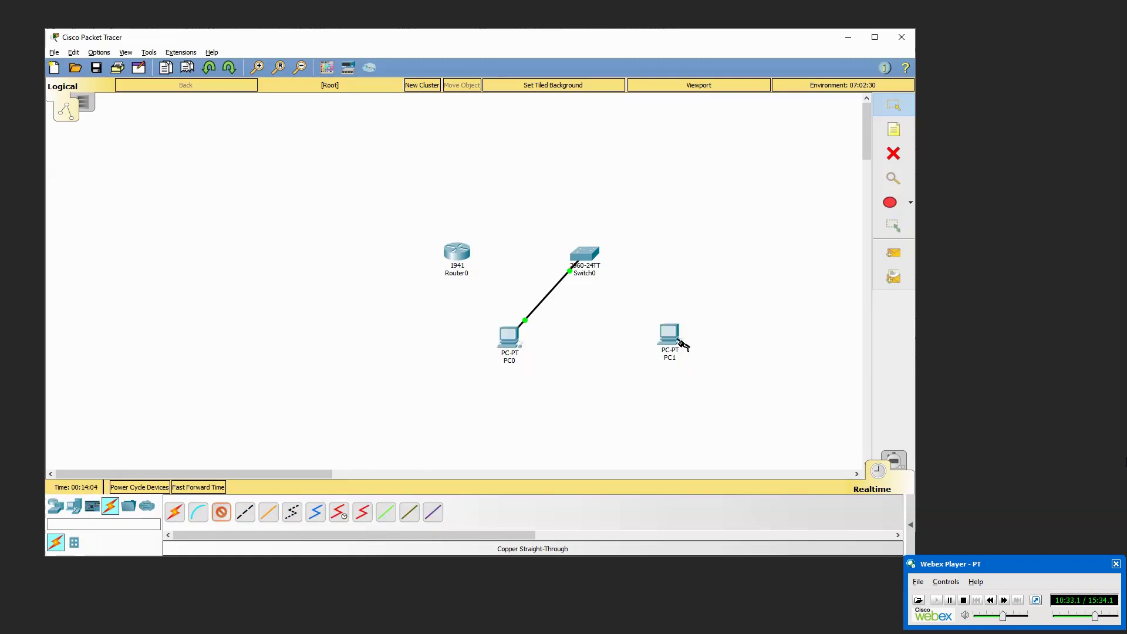
click(590, 256)
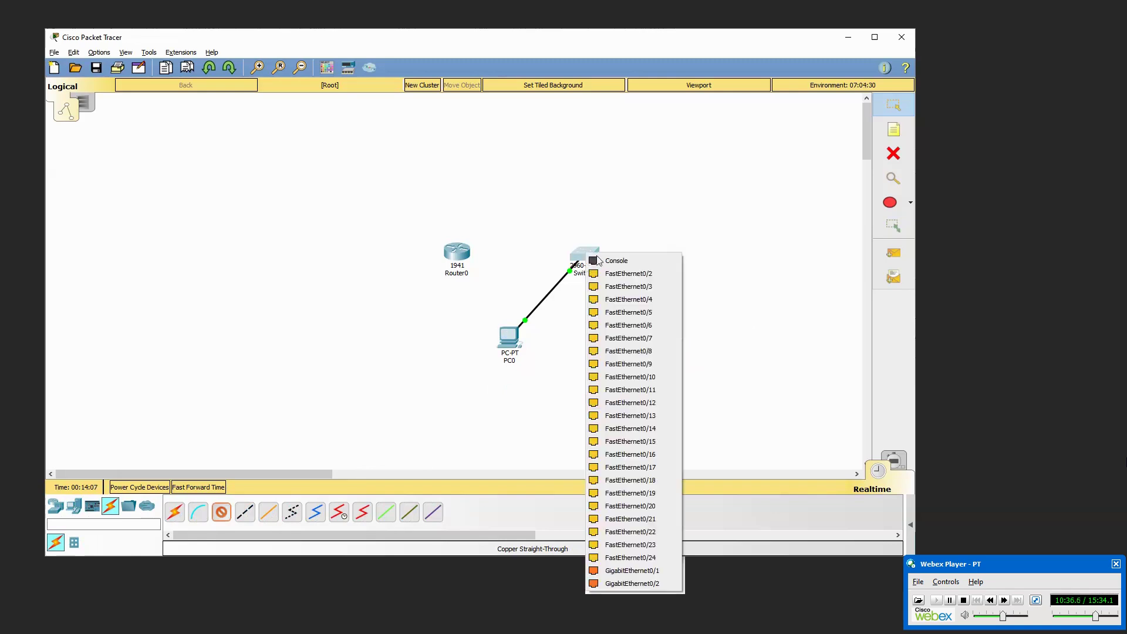
click(626, 277)
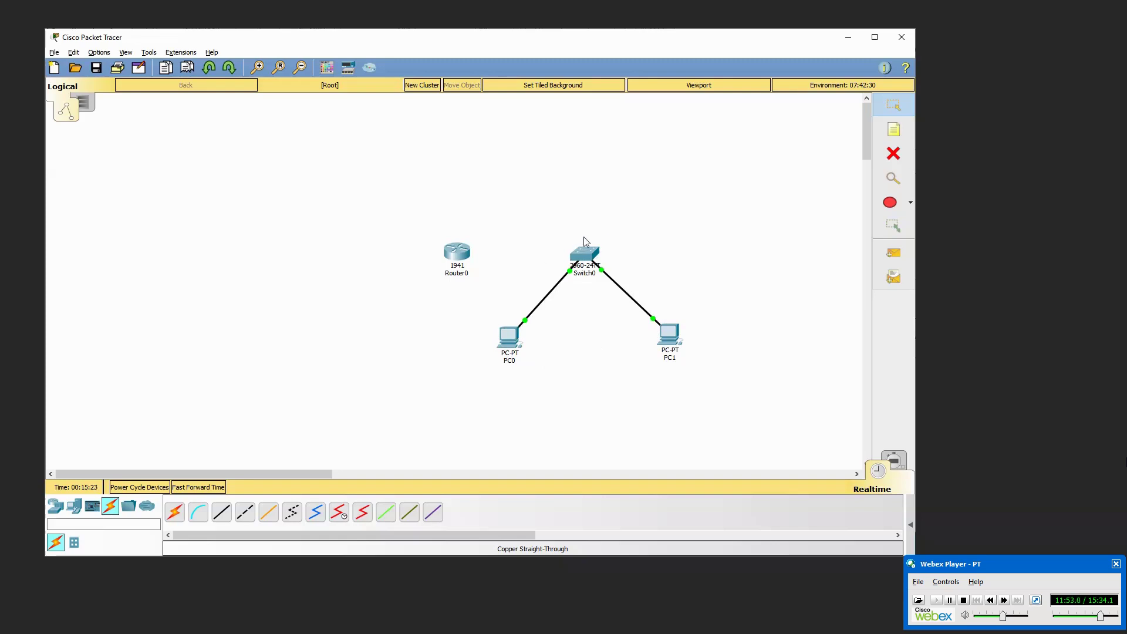
mouse_move(584, 258)
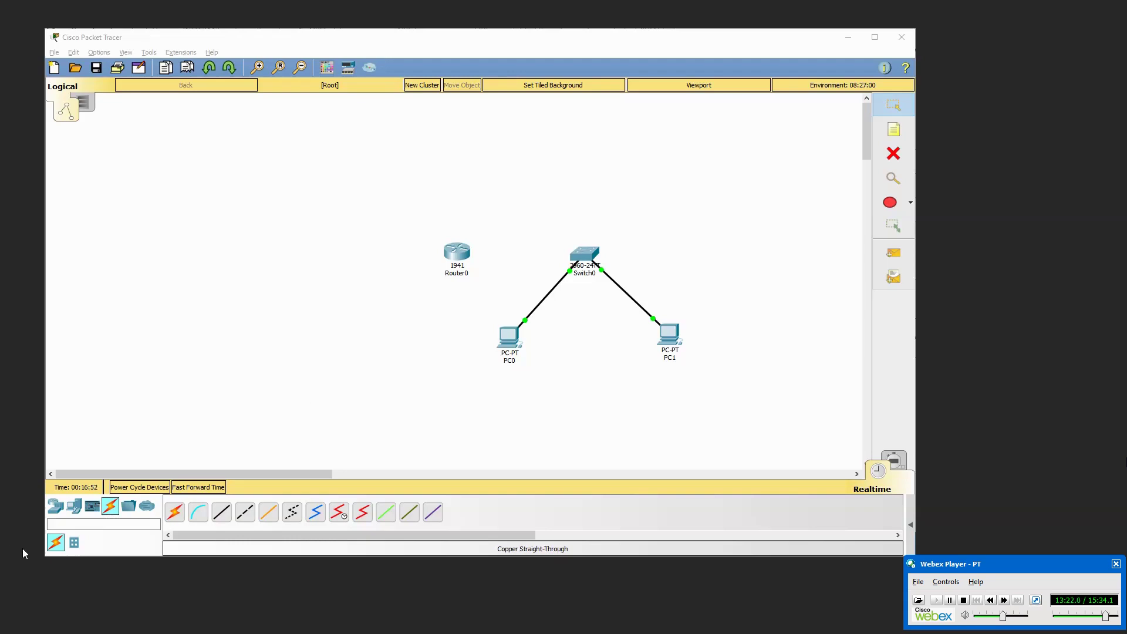
Place two generic PCs, PC2 and PC3, side by side on the left of the canvas.
click(74, 506)
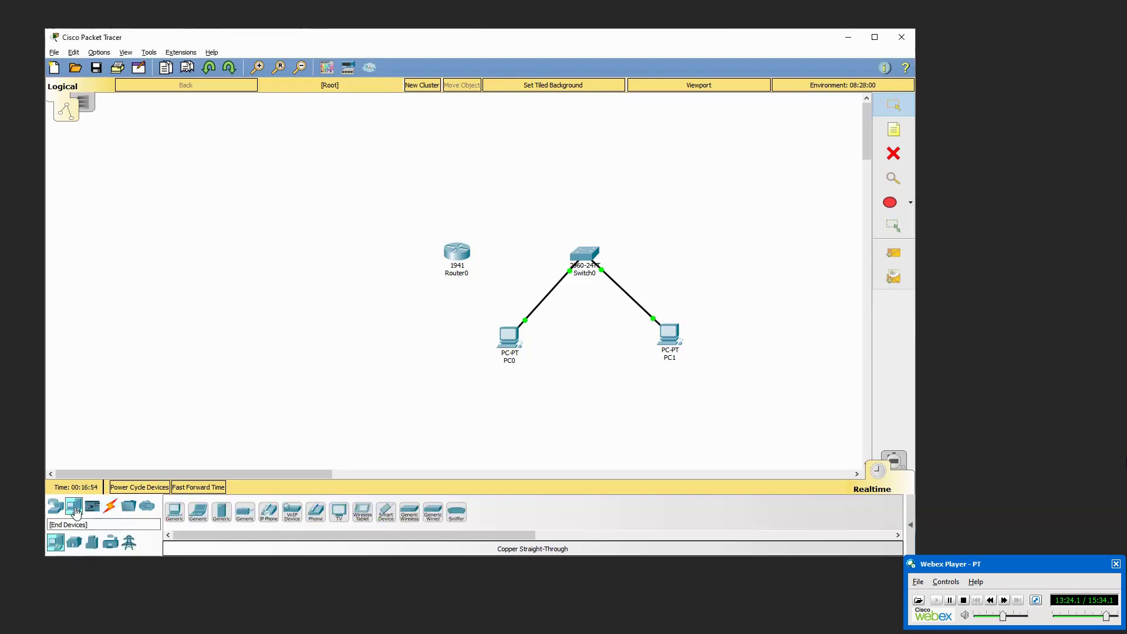
click(174, 512)
click(188, 303)
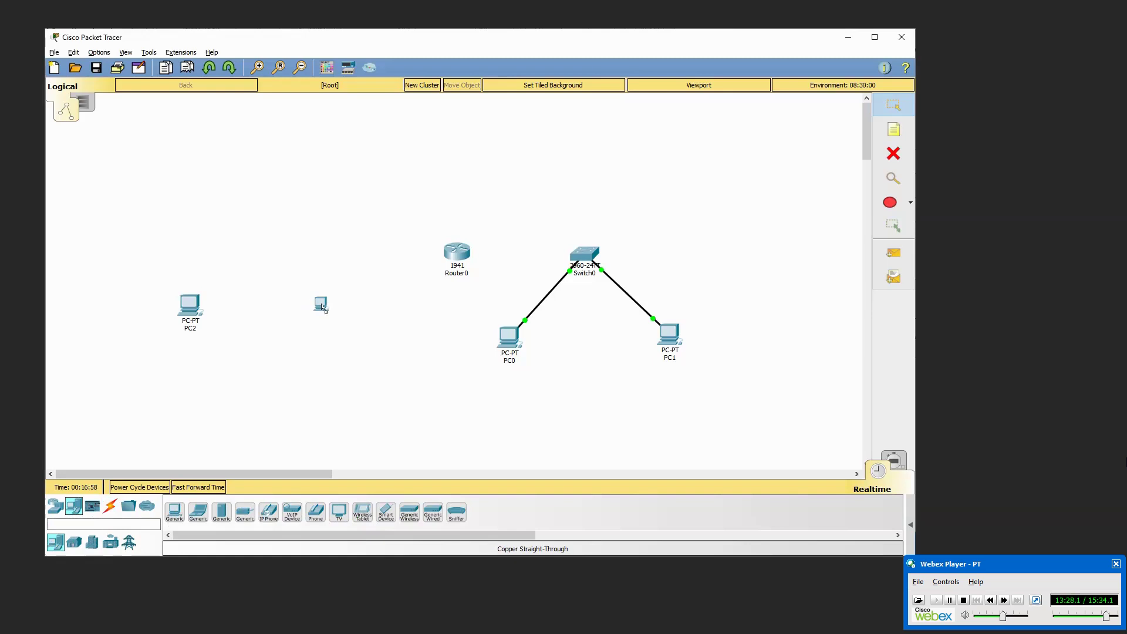
click(323, 308)
Connect PC2's FastEthernet0 to PC3's FastEthernet0 with a copper straight-through cable.
click(110, 509)
click(222, 512)
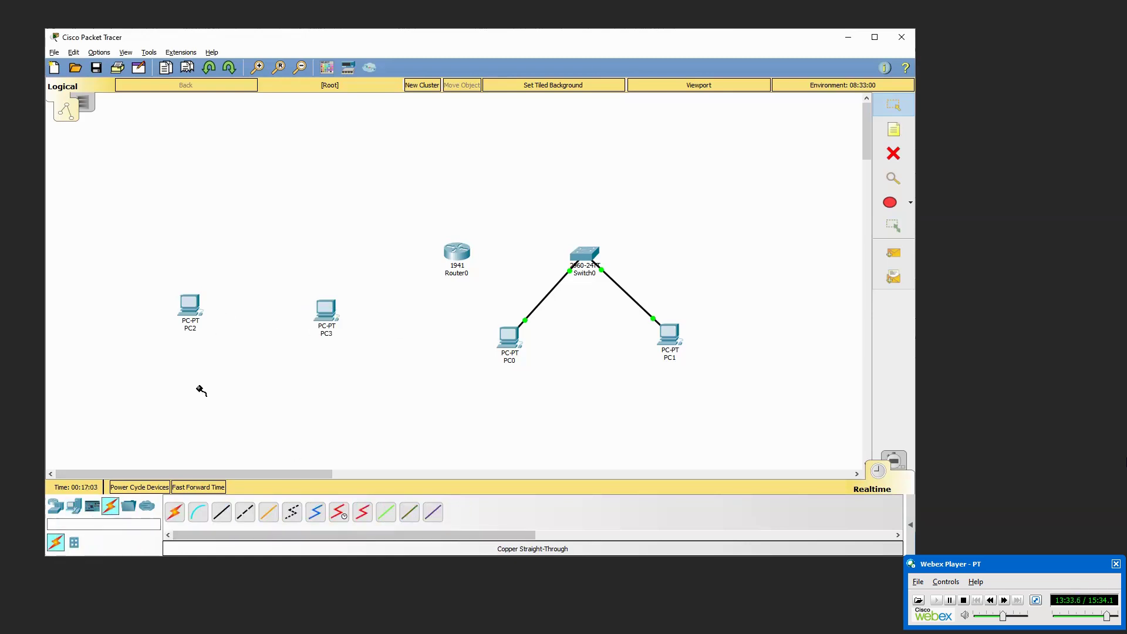
click(188, 314)
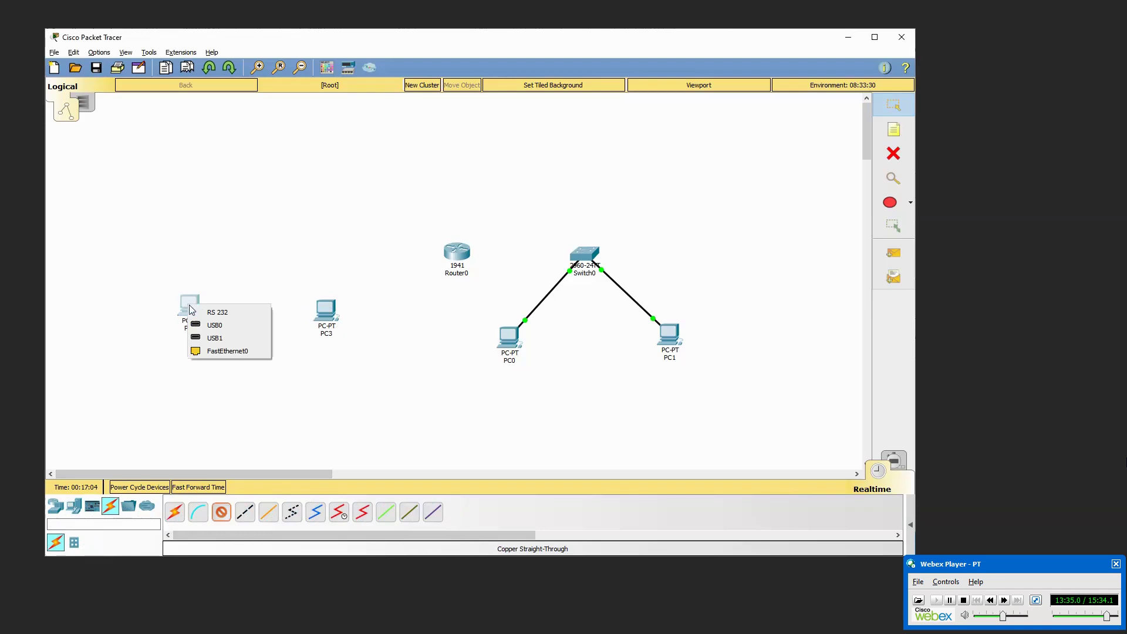
click(212, 352)
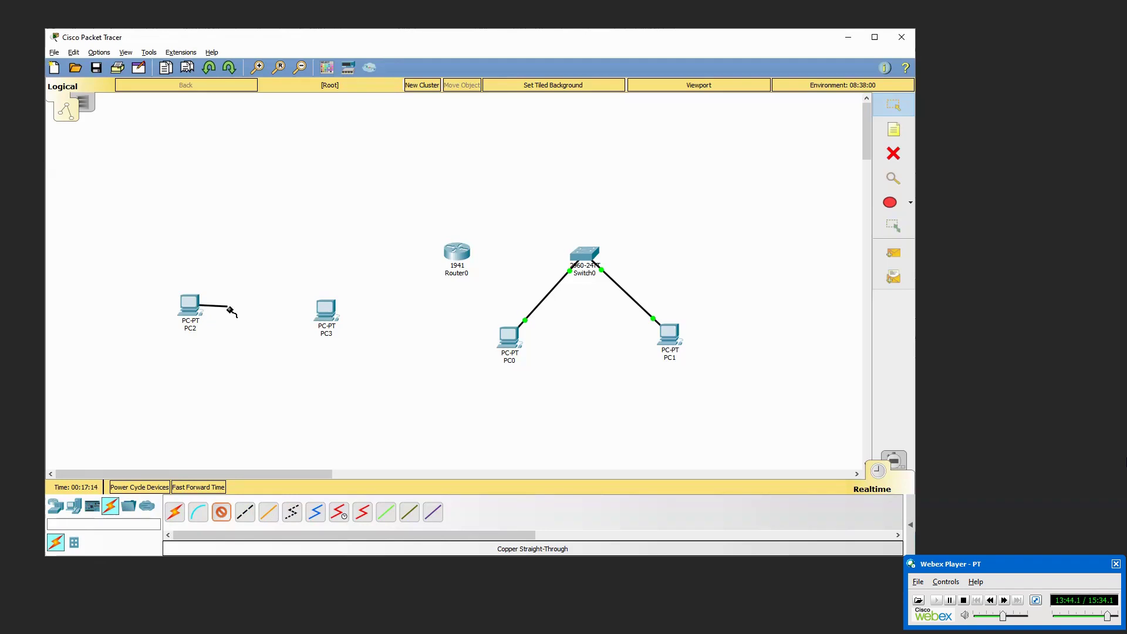
click(326, 311)
click(340, 354)
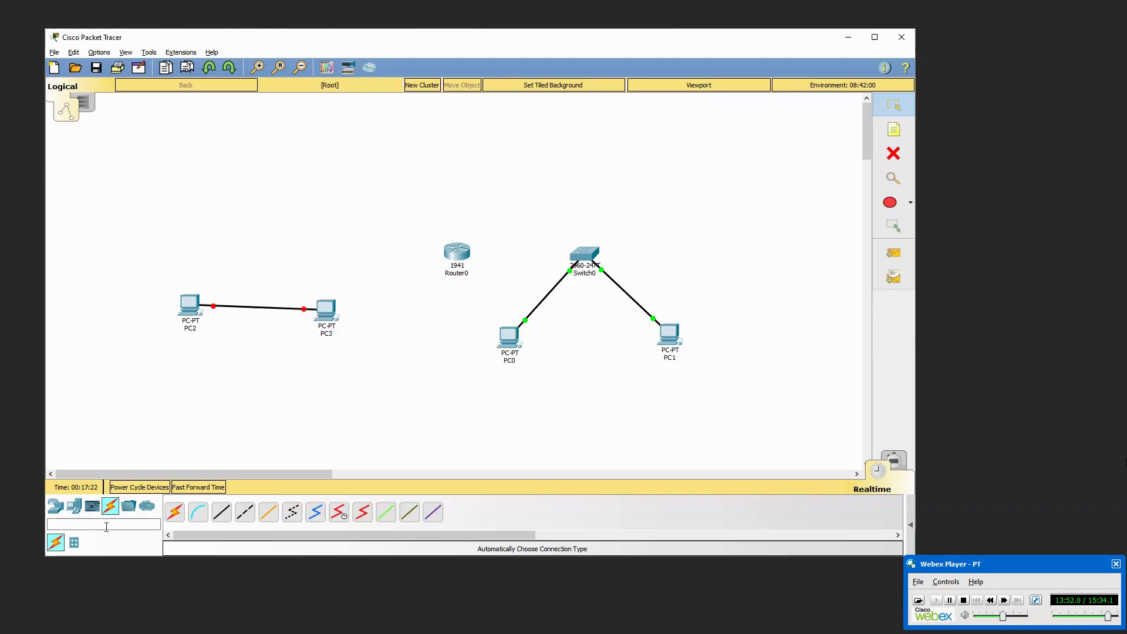
Place generic PCs PC4 and PC5 below PC2 and PC3.
click(55, 506)
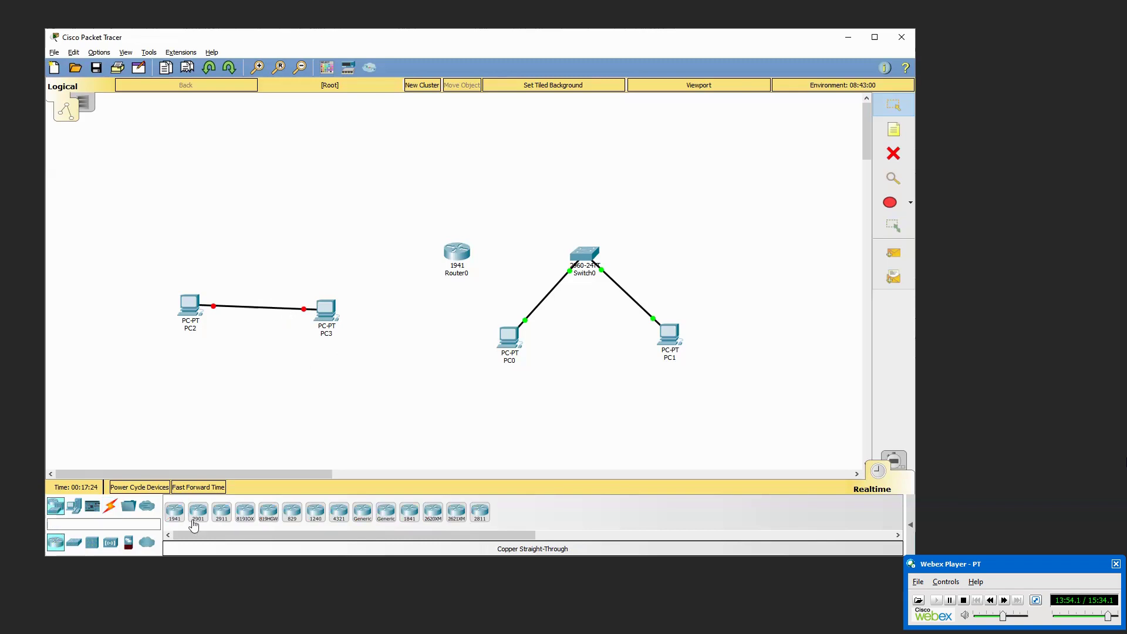
click(73, 506)
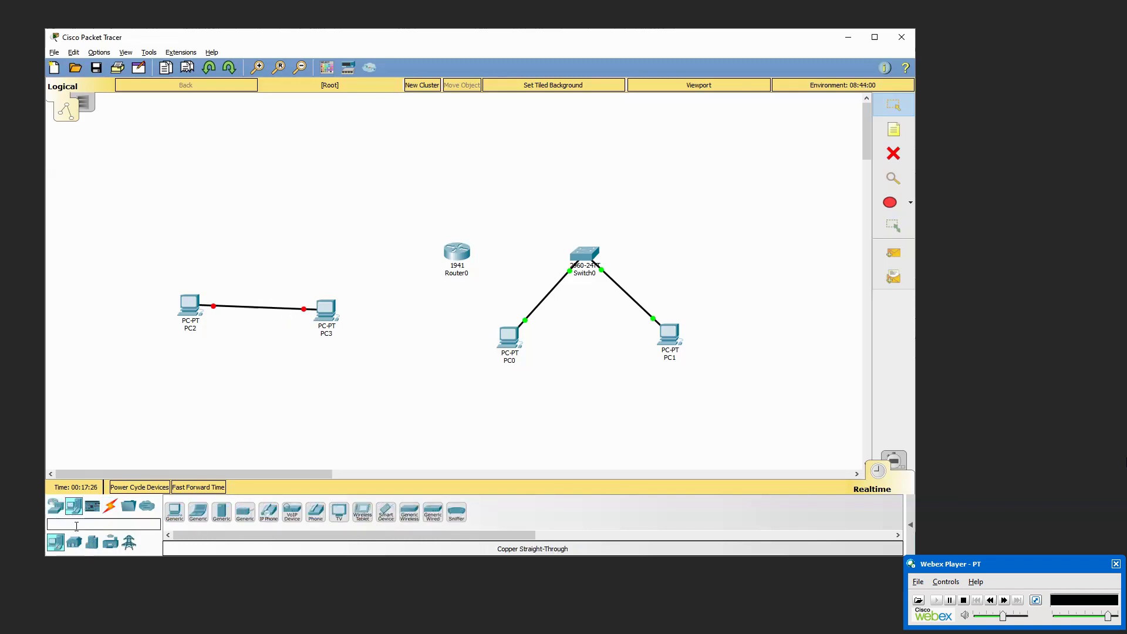
click(172, 519)
click(188, 368)
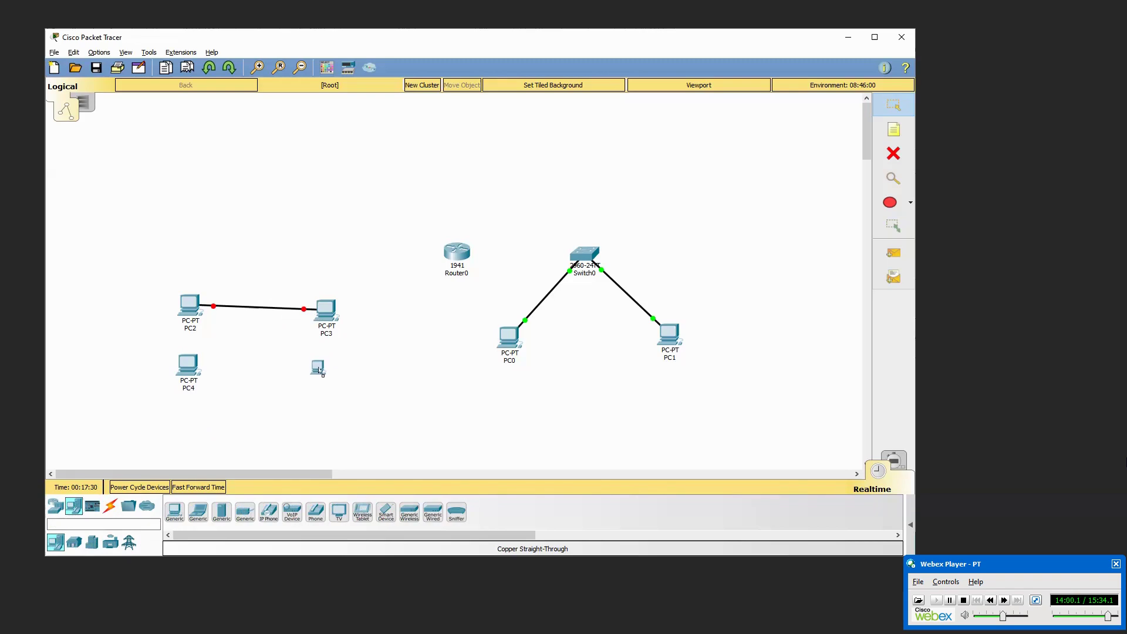
click(112, 509)
Join PC4 and PC5 FastEthernet0 ports with a copper cross-over cable, then nudge PC4 lower.
click(243, 520)
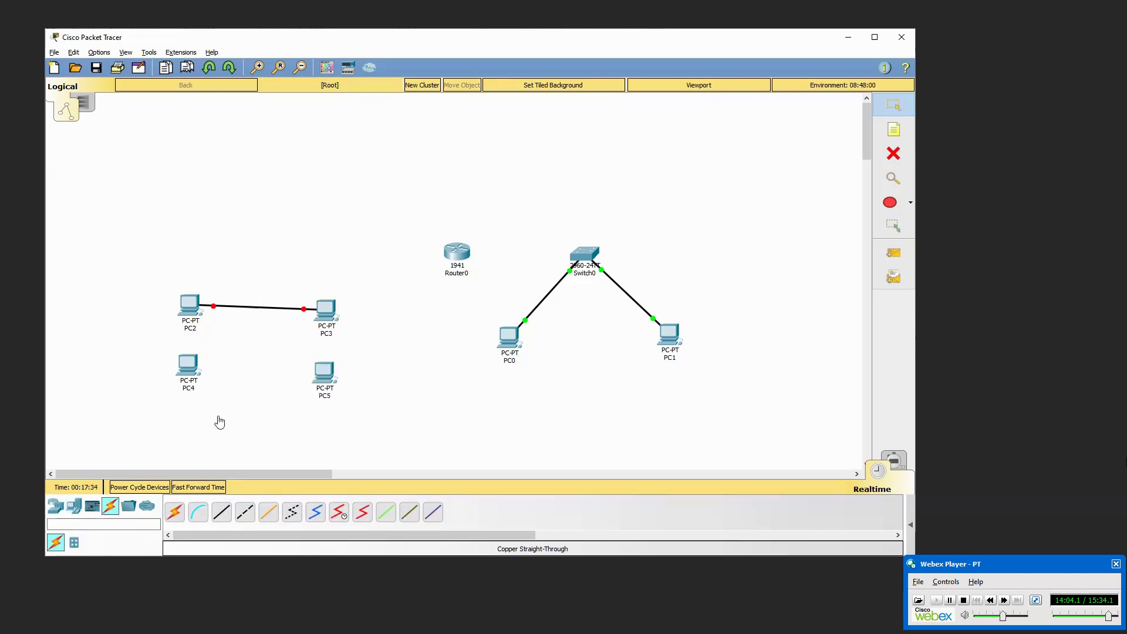
click(244, 512)
click(187, 367)
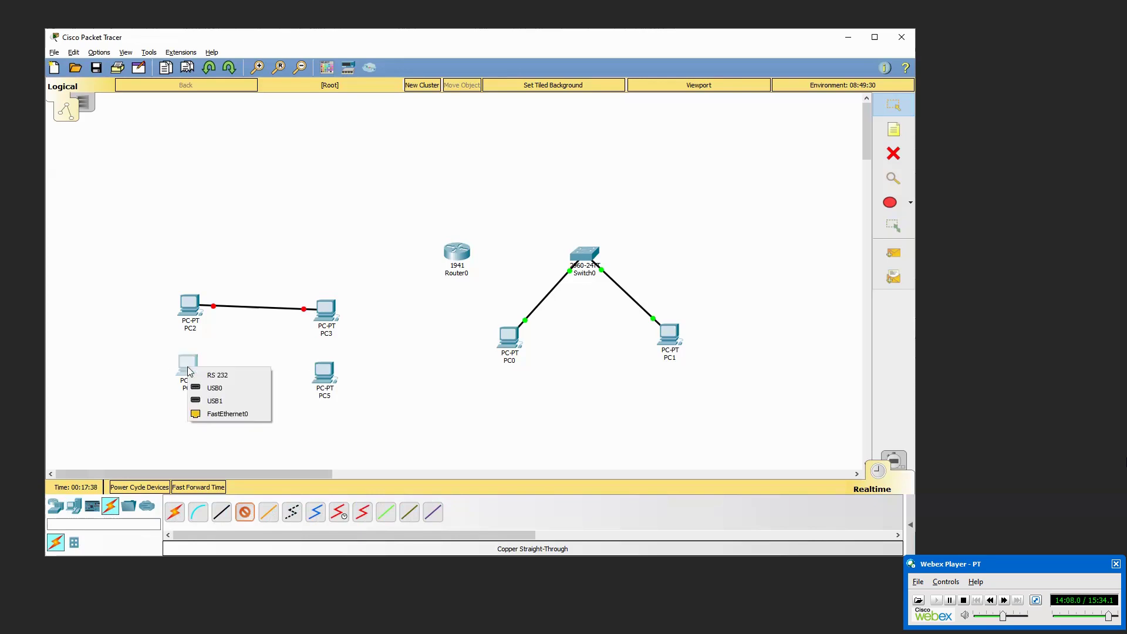
click(218, 414)
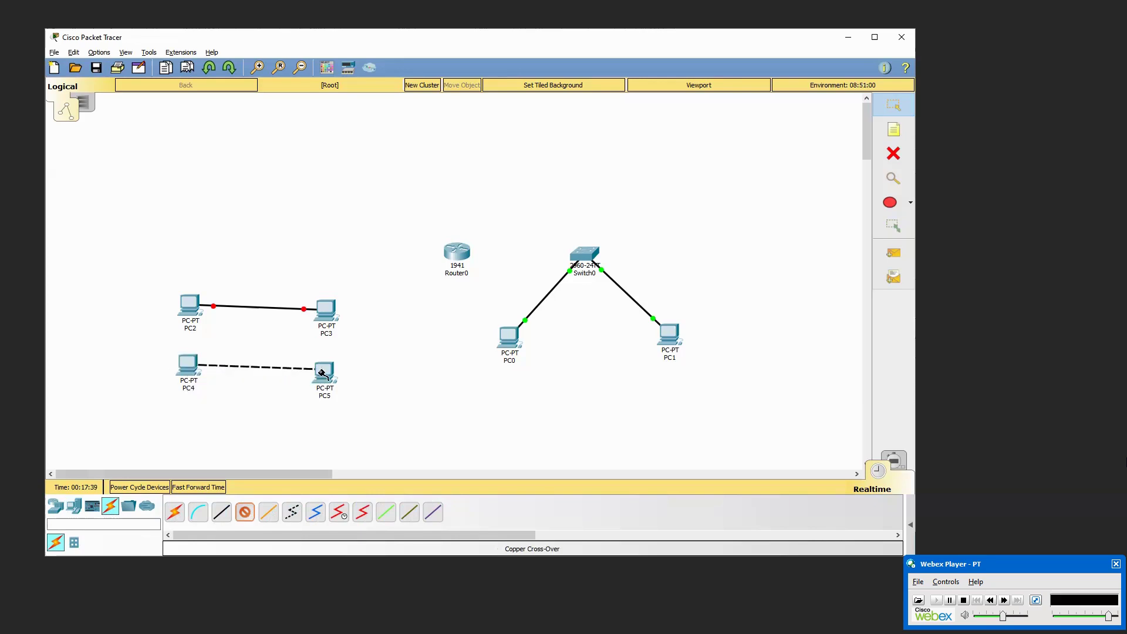
click(322, 371)
click(352, 416)
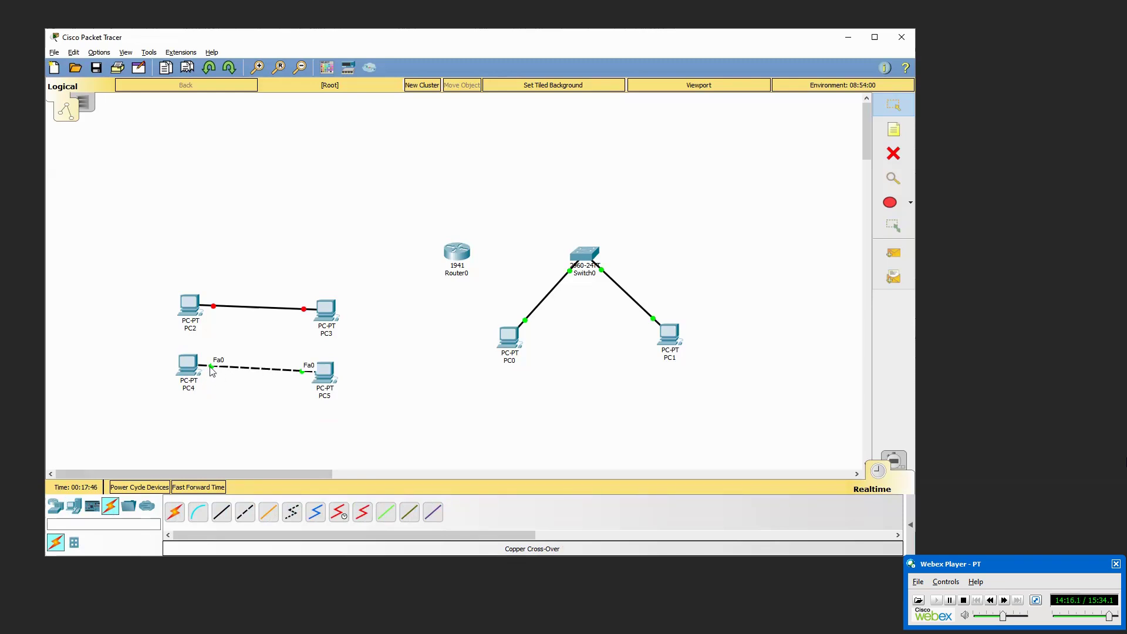
mouse_move(191, 376)
mouse_down()
mouse_move(191, 389)
mouse_move(181, 381)
mouse_up()
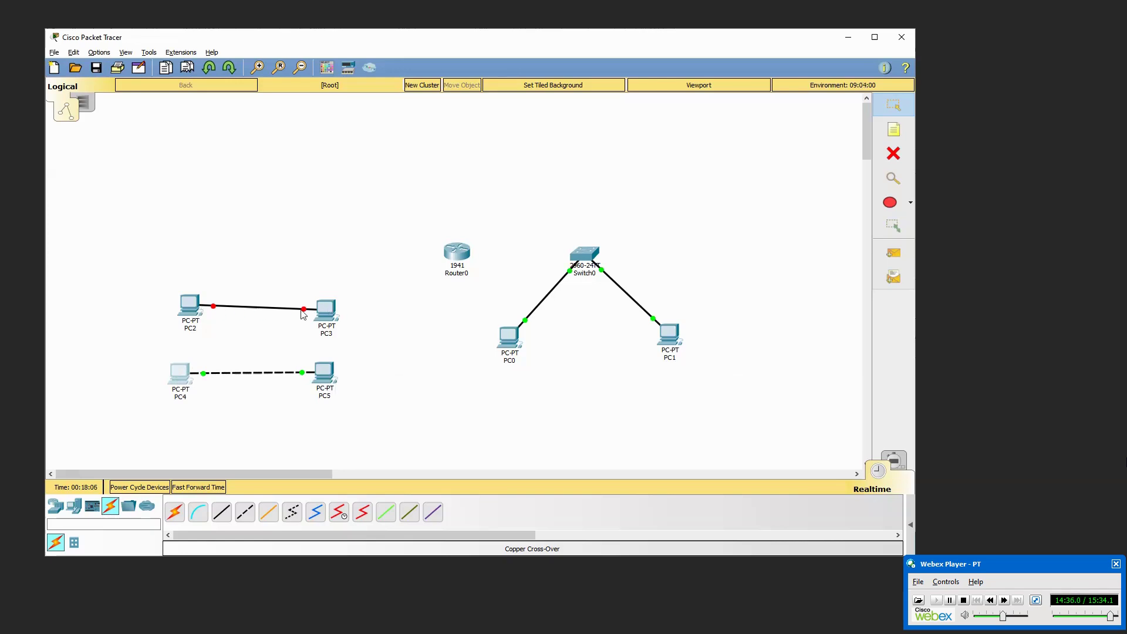
mouse_move(303, 310)
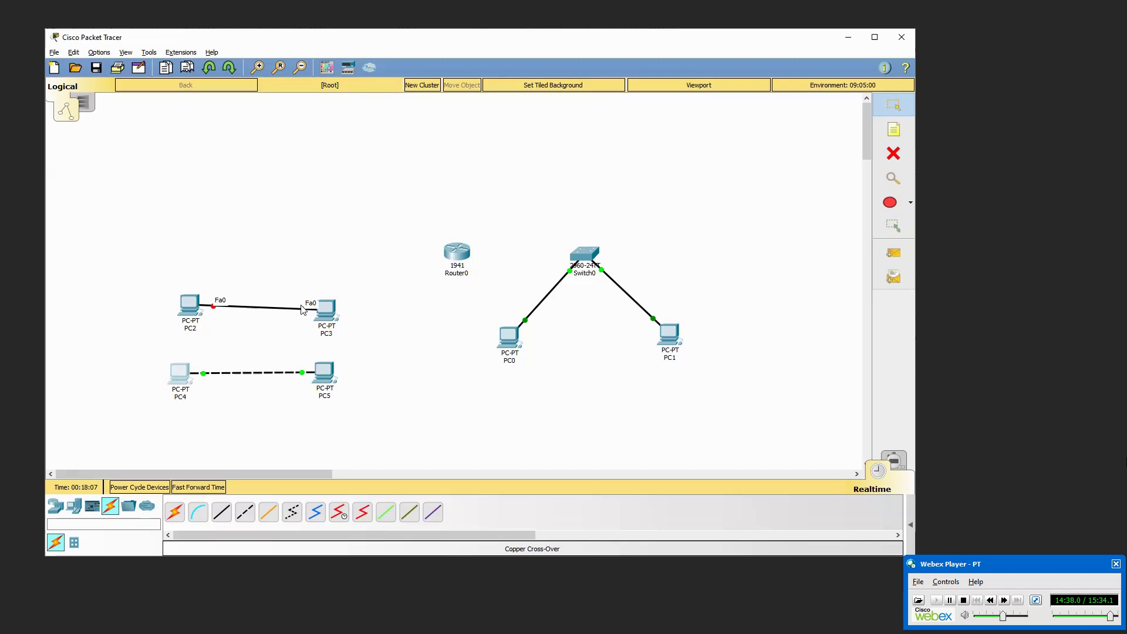